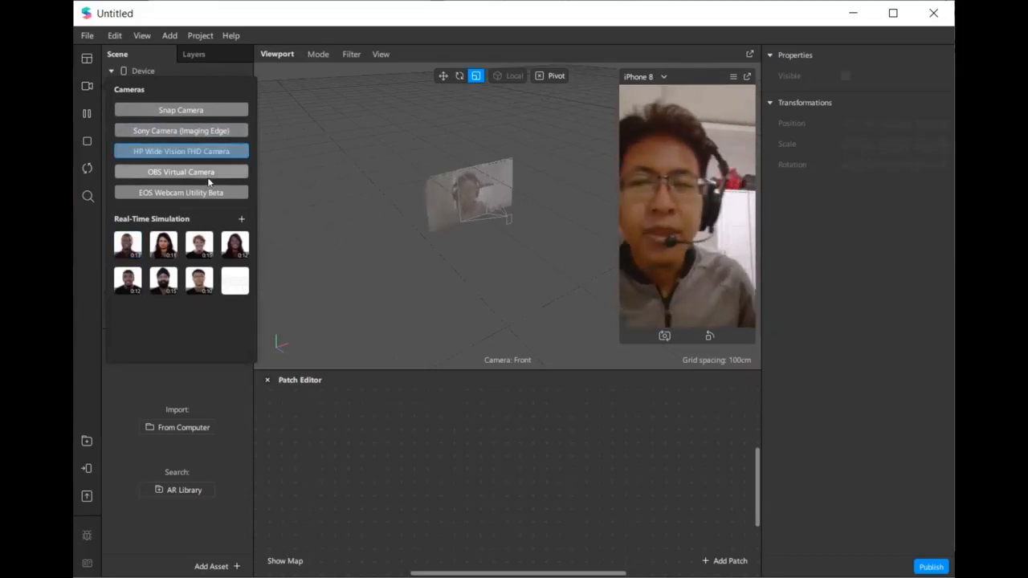
Step: Close the camera list and insert a Face Tracker into the scene
{"action": "left_click", "coordinate": [284, 302]}
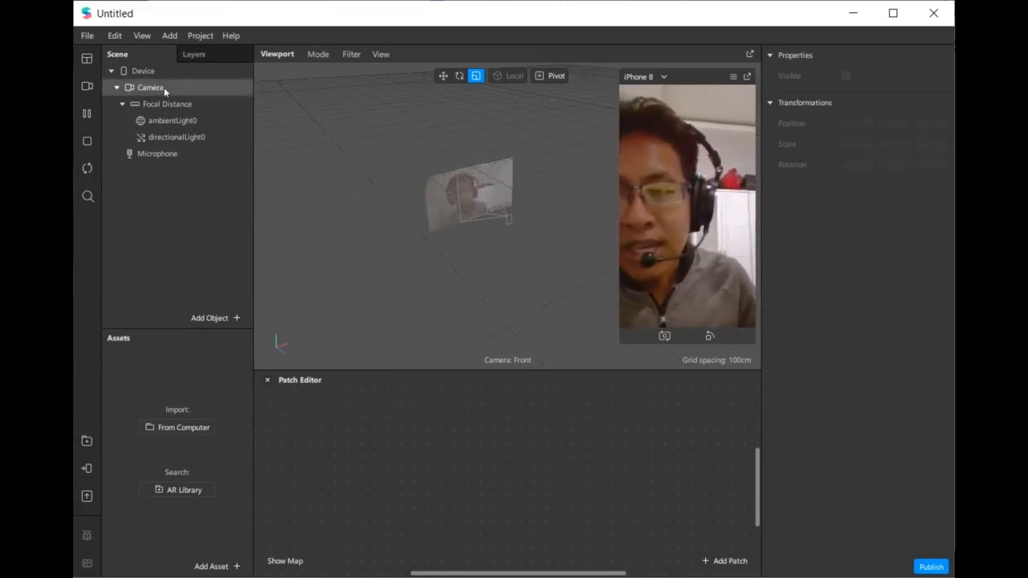
{"action": "left_click", "coordinate": [213, 318]}
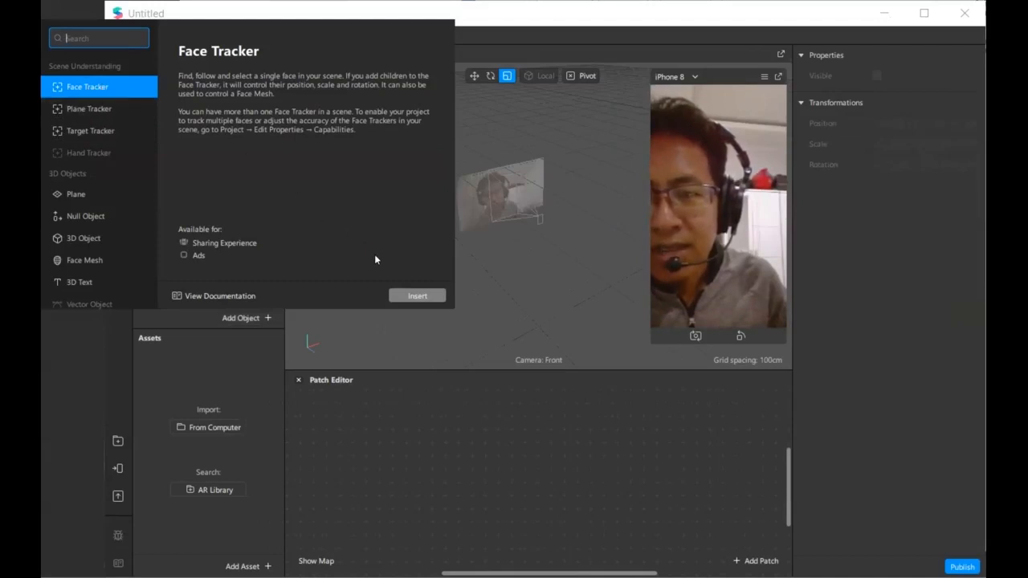
{"action": "left_click", "coordinate": [420, 297]}
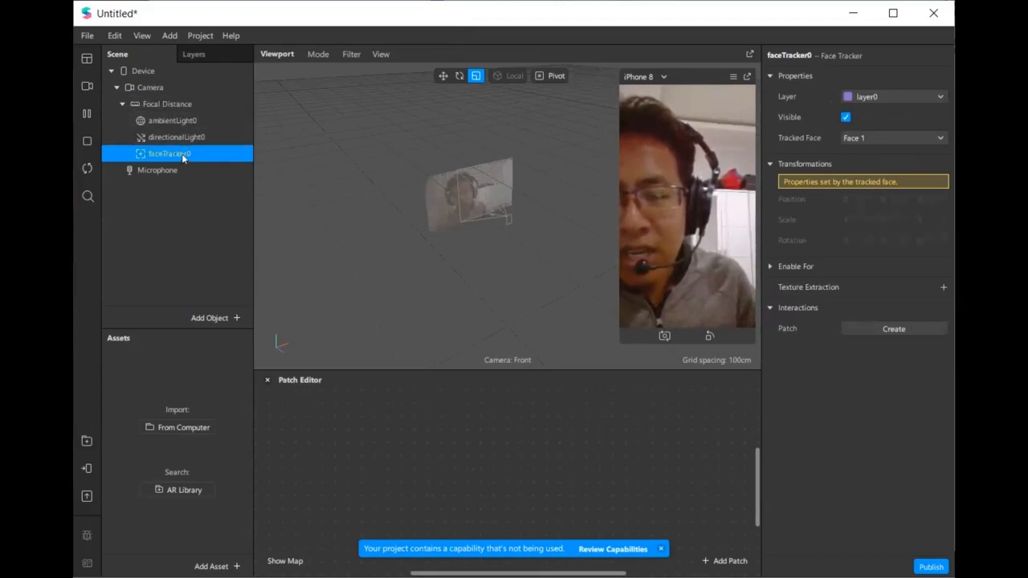
{"action": "left_click", "coordinate": [166, 196]}
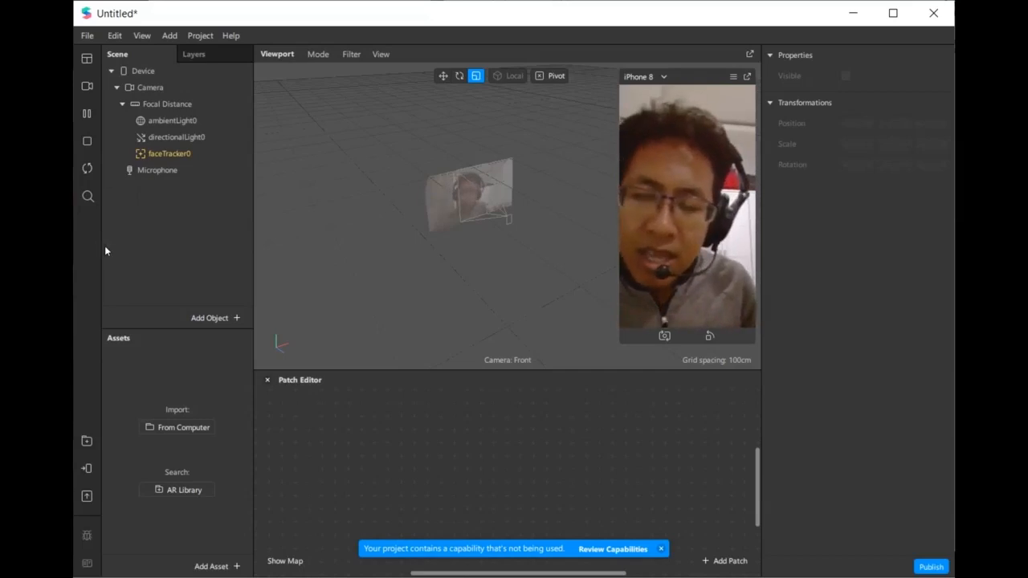
Step: Search the AR Library for "iron man" and show all matching 3D objects
{"action": "left_click", "coordinate": [180, 487]}
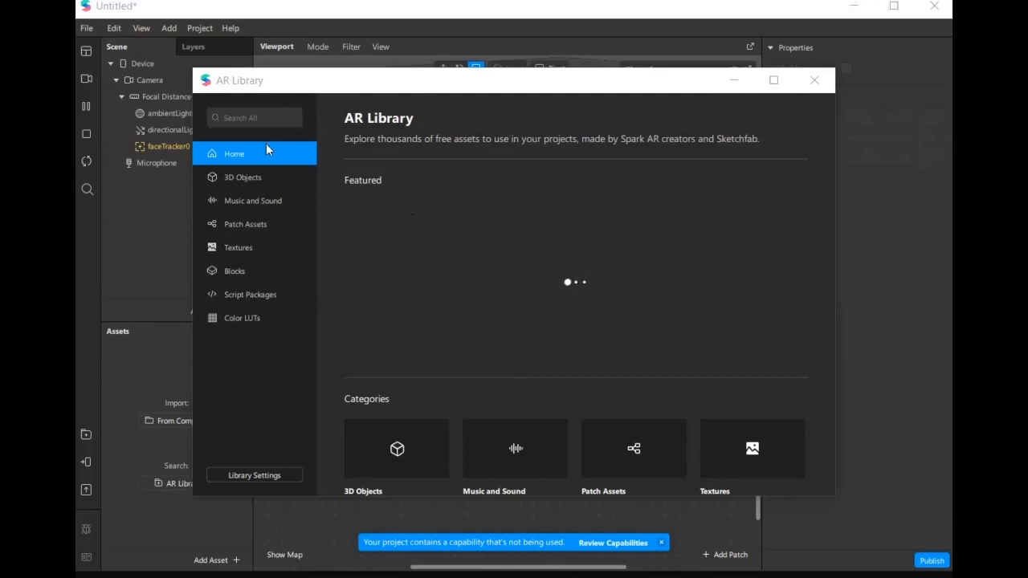
{"action": "left_click", "coordinate": [268, 122]}
{"action": "type", "text": "iron man"}
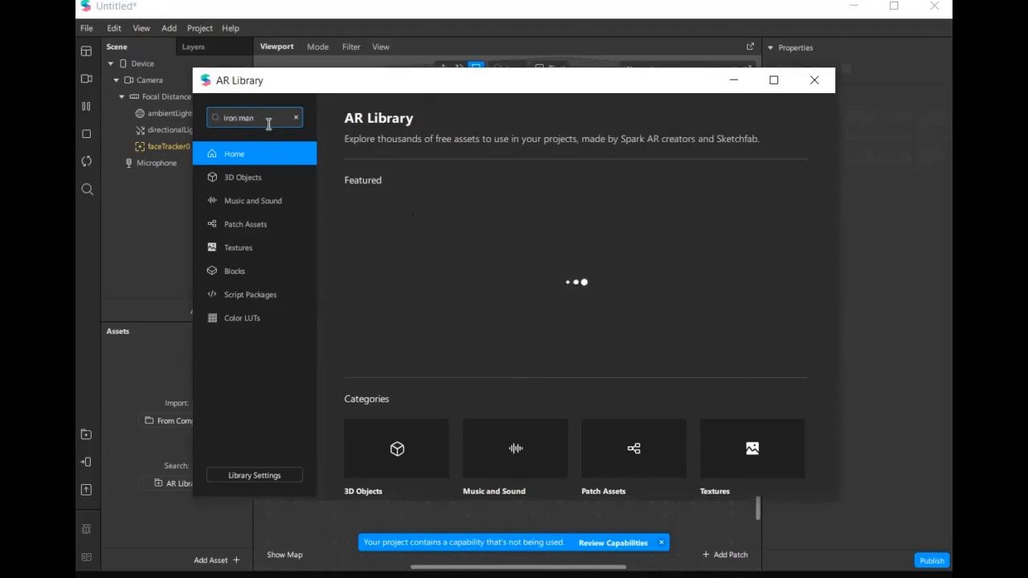
{"action": "key", "text": "Return"}
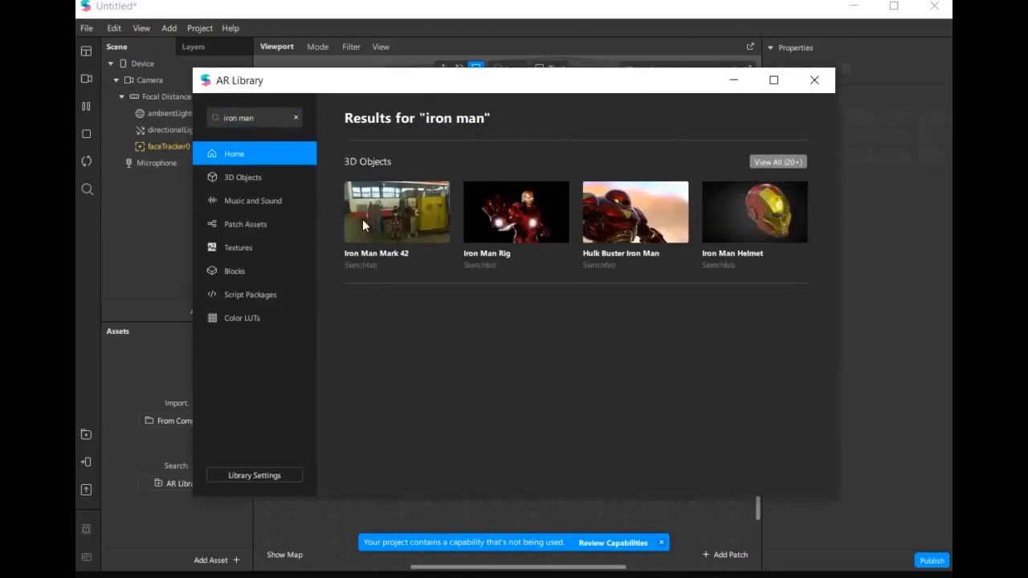
{"action": "left_click", "coordinate": [786, 162]}
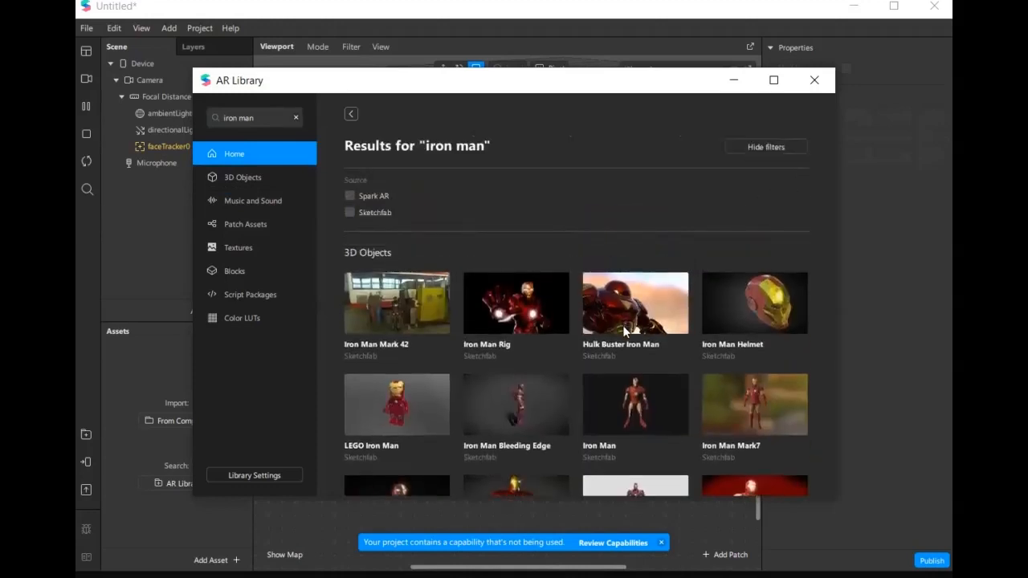
Step: Import the free Iron Man Helmet model into the project's assets and close the AR Library
{"action": "scroll", "coordinate": [622, 325], "scroll_direction": "down", "scroll_amount": 3}
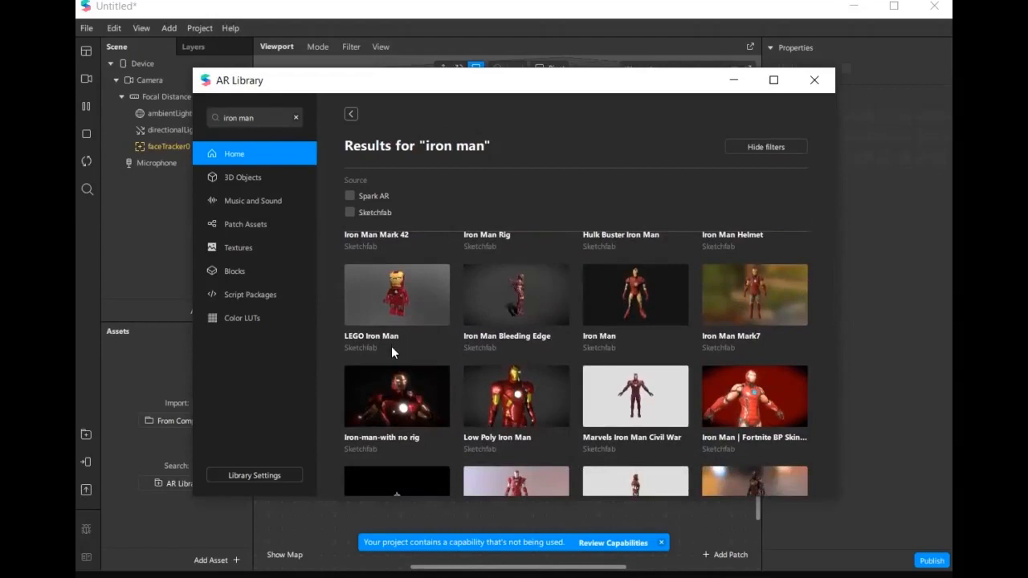
{"action": "scroll", "coordinate": [604, 346], "scroll_direction": "up", "scroll_amount": 3}
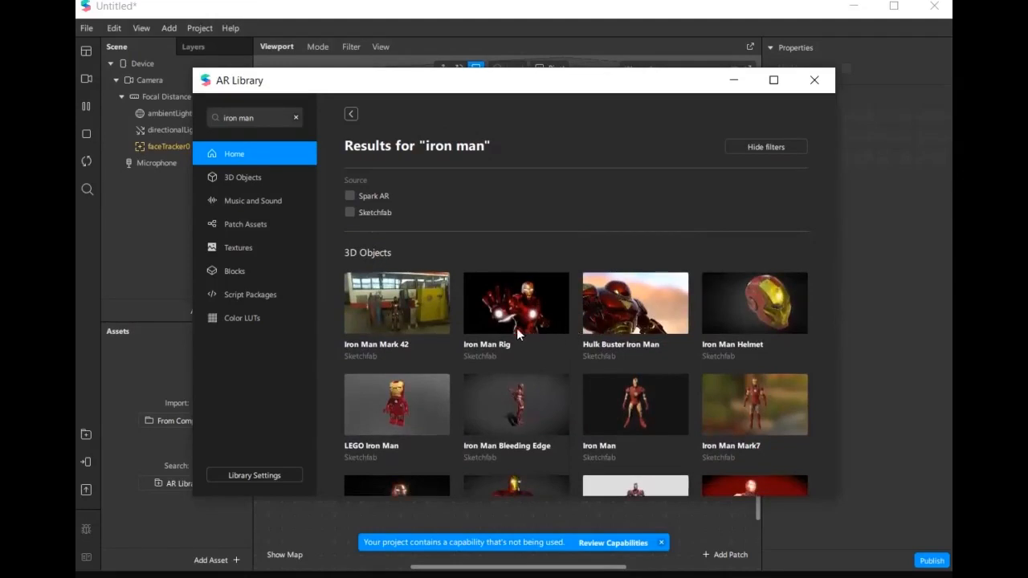
{"action": "left_click", "coordinate": [777, 313]}
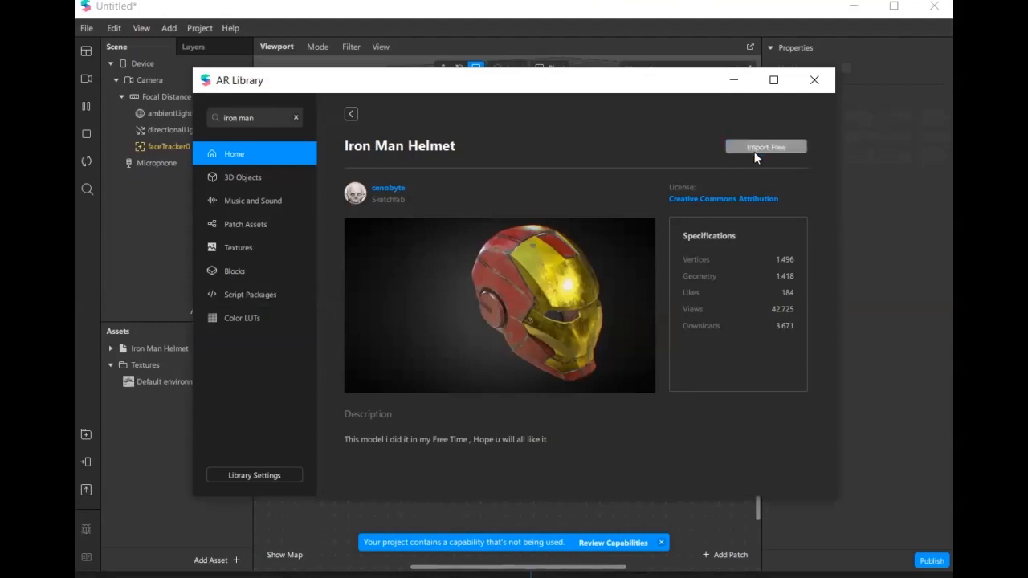
{"action": "left_click", "coordinate": [822, 83]}
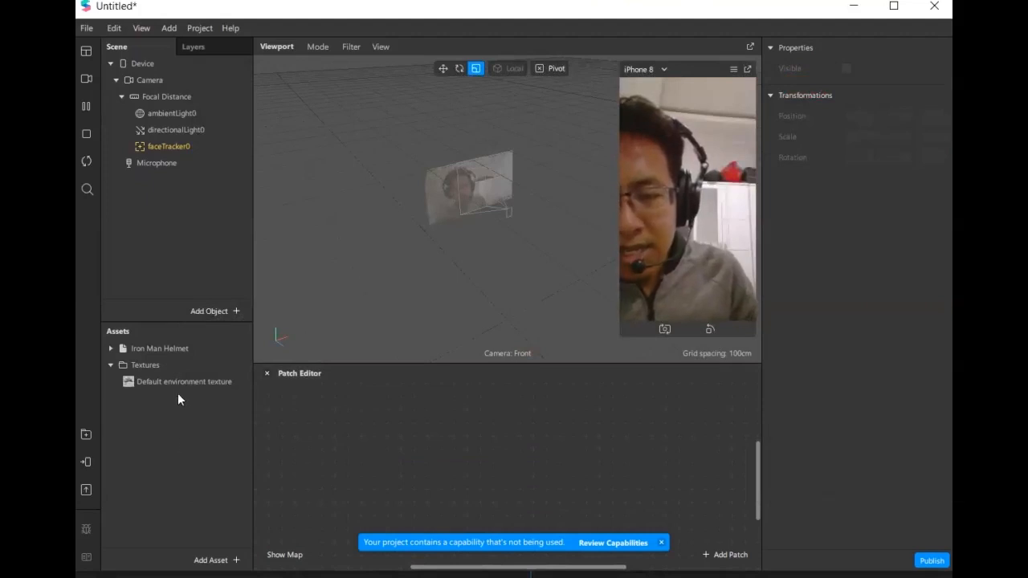
Step: Instantiate the imported Iron Man Helmet asset in the scene
{"action": "left_click", "coordinate": [139, 350]}
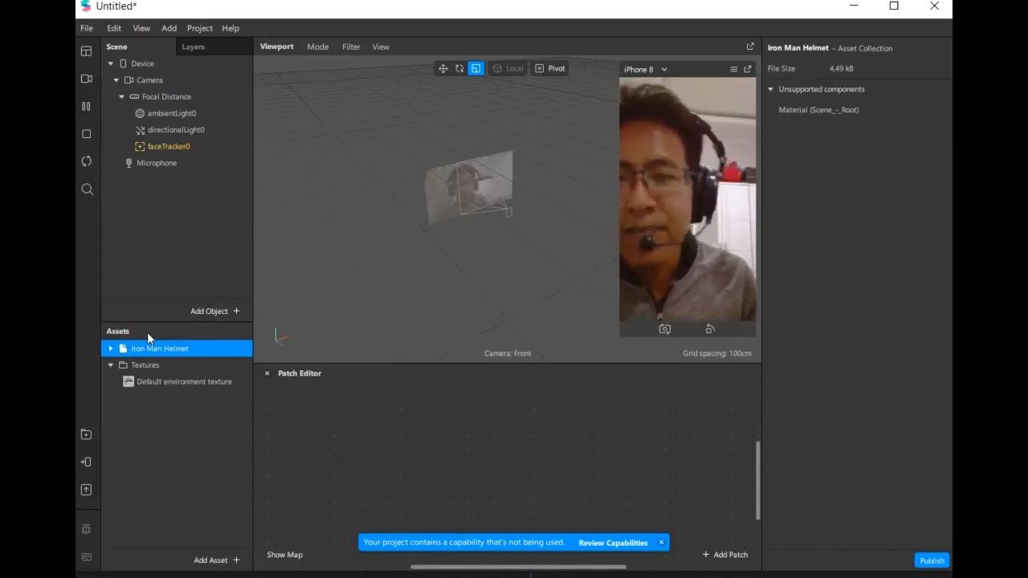
{"action": "left_click", "coordinate": [190, 147]}
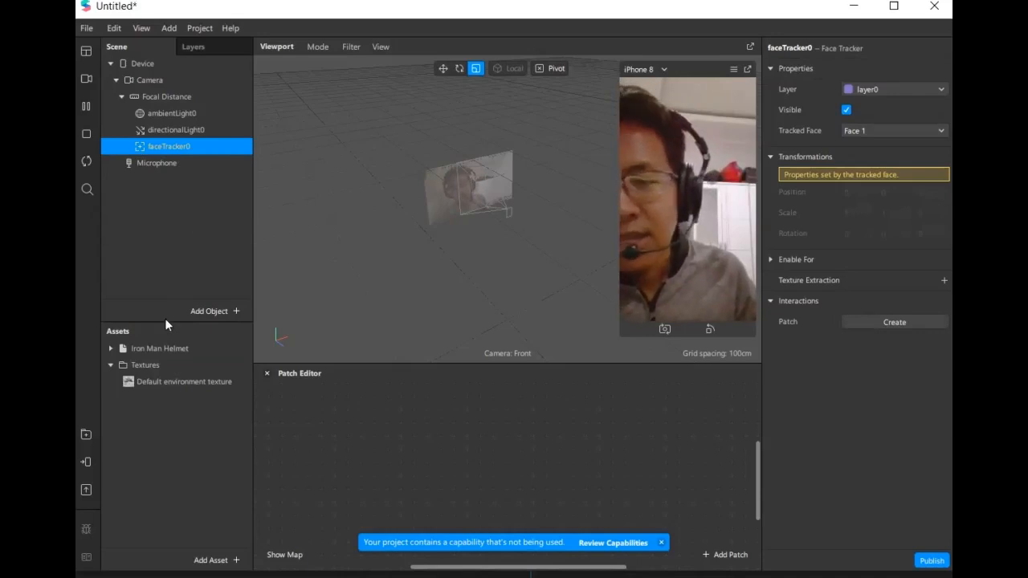
{"action": "left_click", "coordinate": [155, 351]}
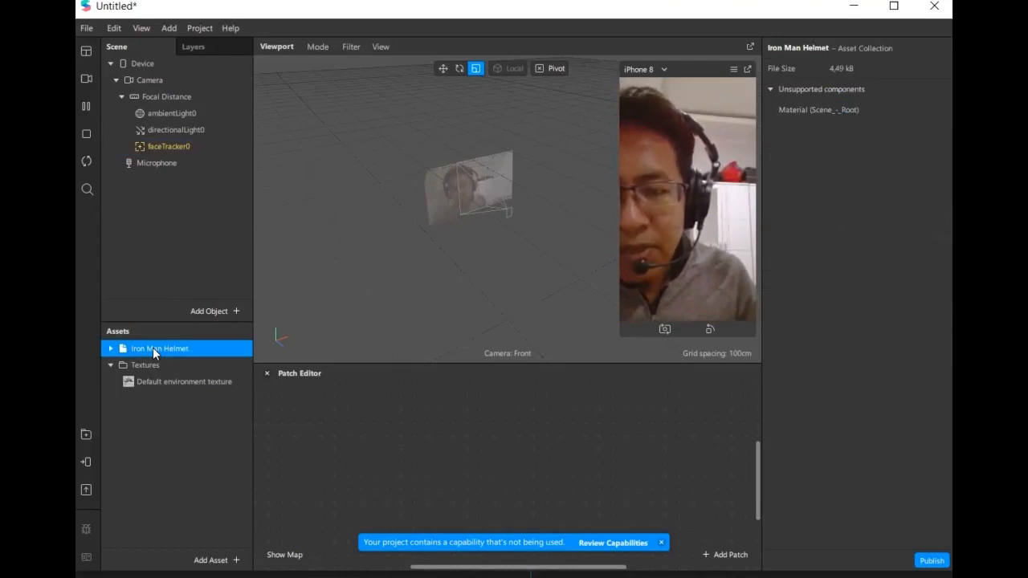
{"action": "right_click", "coordinate": [155, 352]}
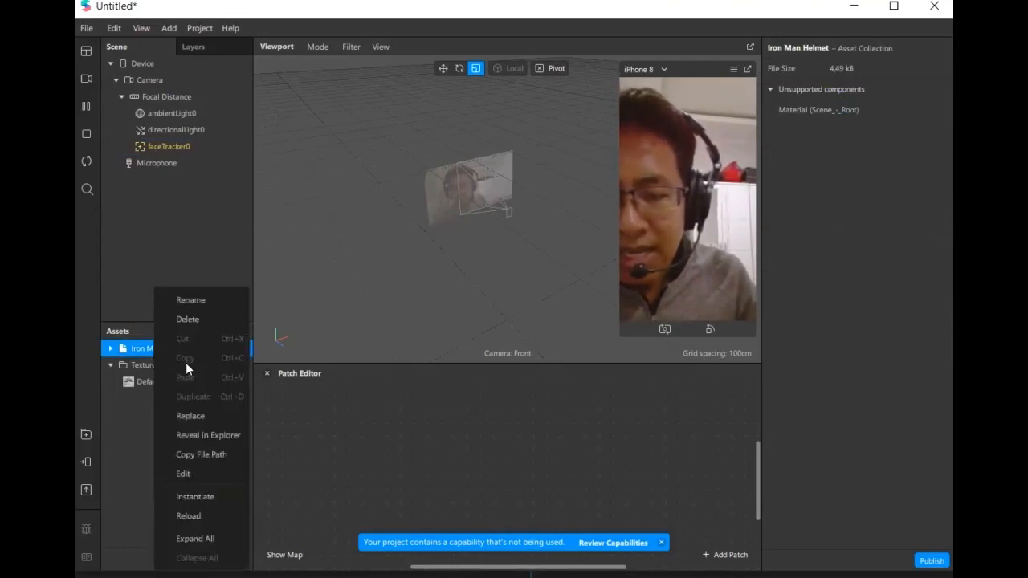
{"action": "left_click", "coordinate": [226, 499]}
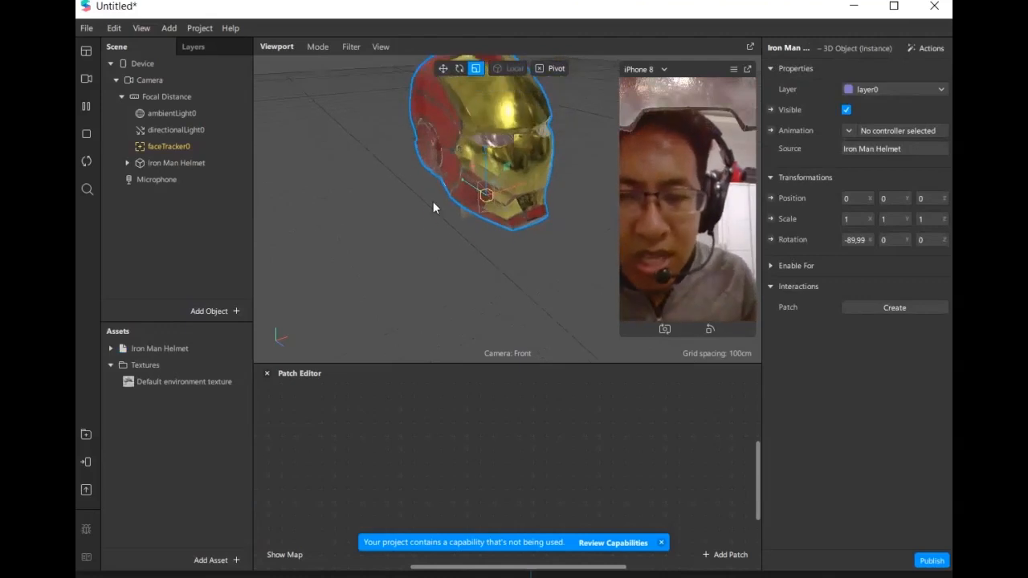
Step: Set the Iron Man Helmet's scale to 0.1 on the X, Y and Z axes
{"action": "left_click_drag", "start_coordinate": [466, 196], "coordinate": [555, 171]}
{"action": "left_click_drag", "start_coordinate": [578, 123], "coordinate": [530, 150]}
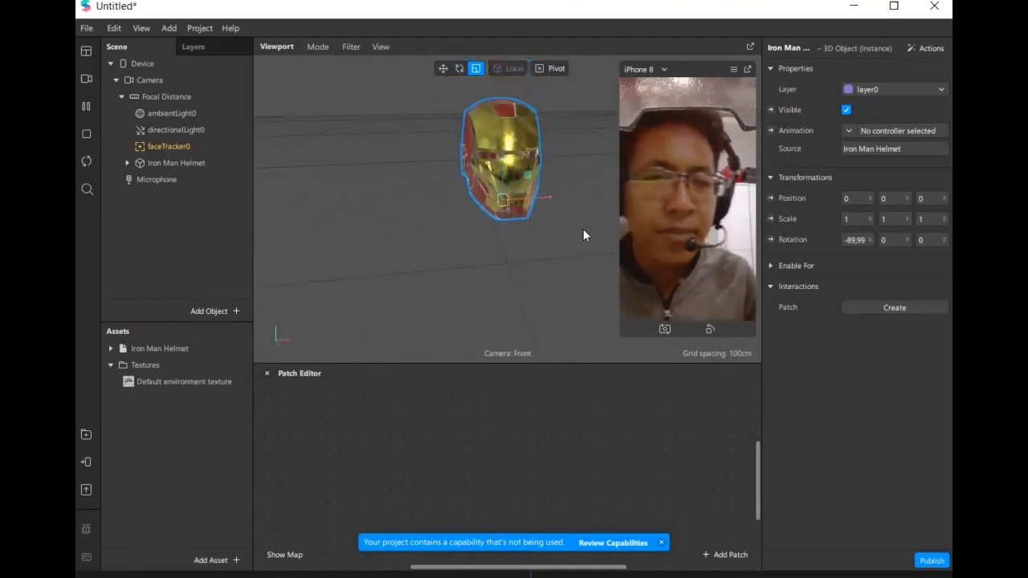
{"action": "mouse_move", "coordinate": [457, 261]}
{"action": "left_mouse_down"}
{"action": "mouse_move", "coordinate": [550, 180]}
{"action": "mouse_move", "coordinate": [486, 206]}
{"action": "mouse_move", "coordinate": [463, 259]}
{"action": "left_mouse_up"}
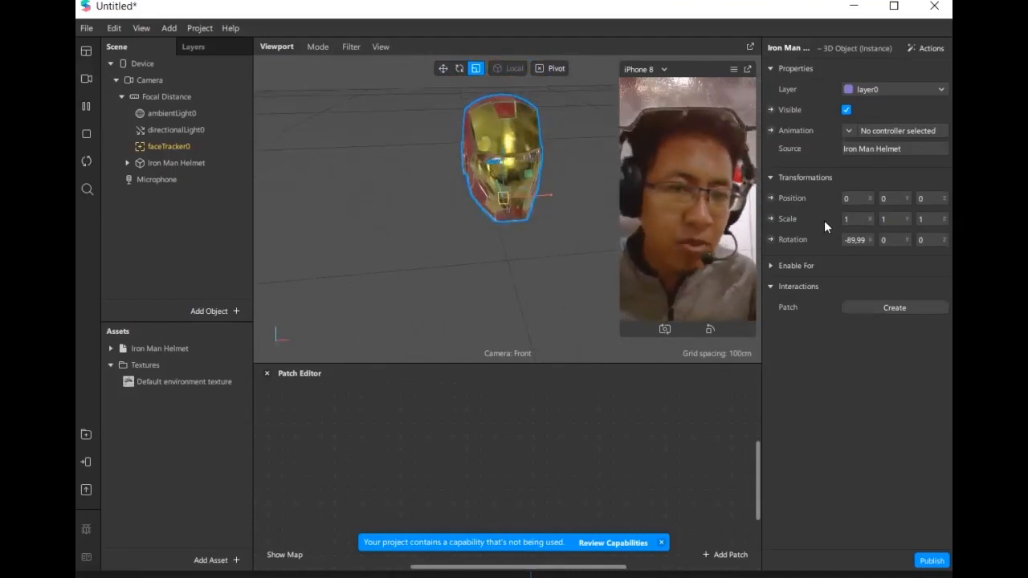
{"action": "left_click", "coordinate": [855, 220]}
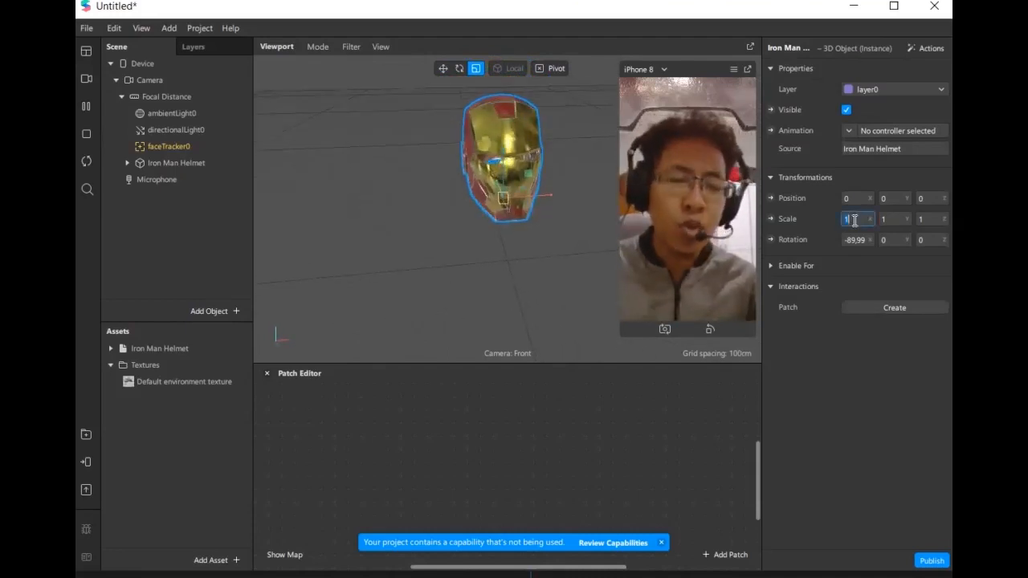
{"action": "type", "text": "0.1"}
{"action": "key", "text": "Tab"}
{"action": "type", "text": "0.1"}
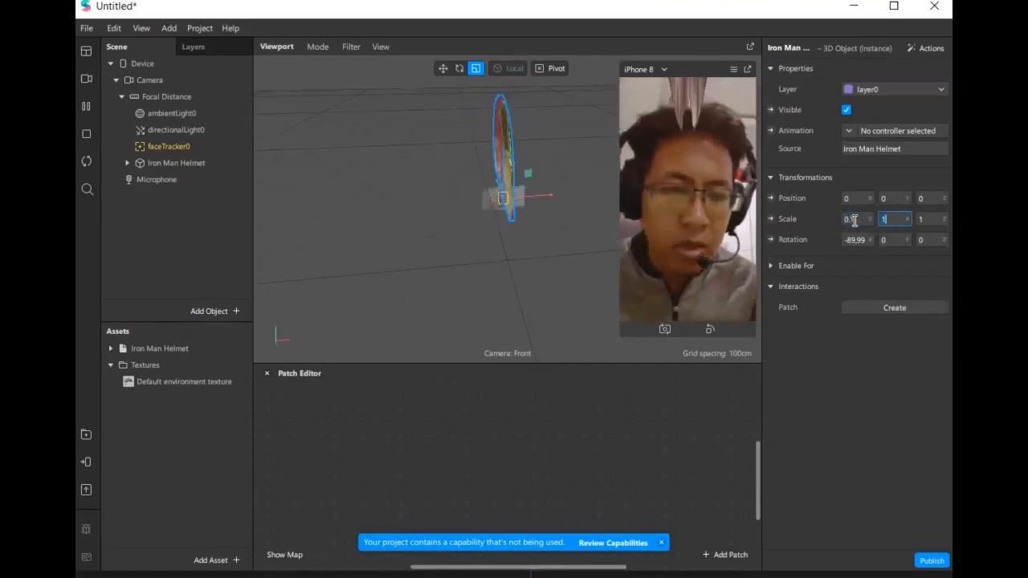
{"action": "key", "text": "Tab"}
{"action": "type", "text": "0.1"}
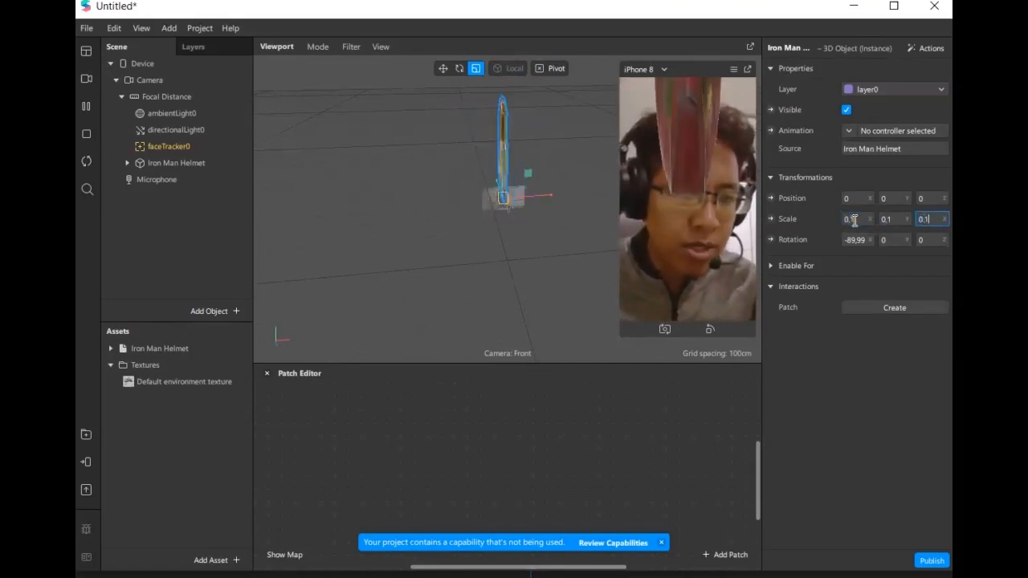
{"action": "key", "text": "Return"}
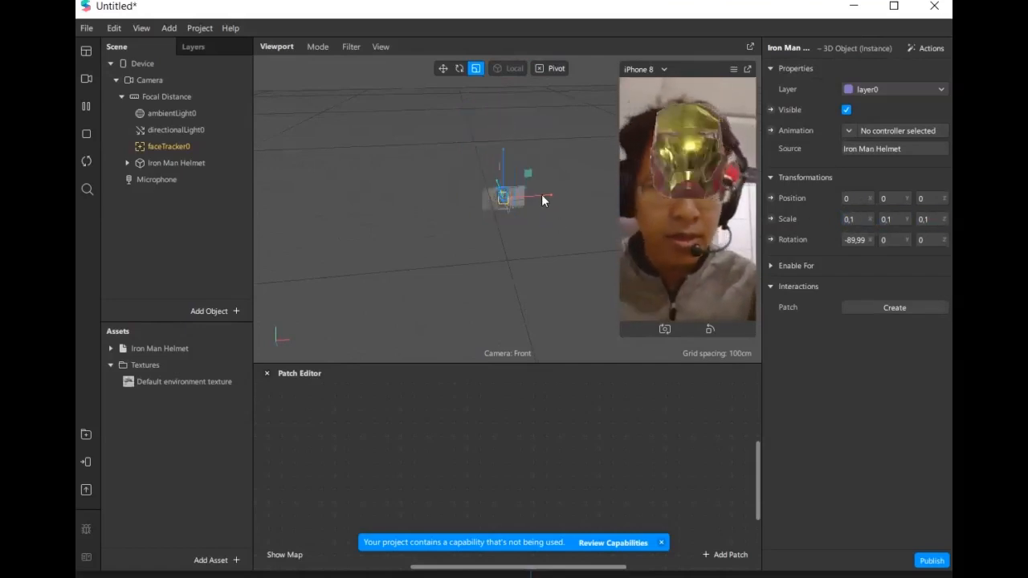
Step: Set the Iron Man Helmet's scale to 0.2 on the X, Y and Z axes
{"action": "scroll", "coordinate": [521, 174], "scroll_direction": "up", "scroll_amount": 5}
{"action": "mouse_move", "coordinate": [522, 158]}
{"action": "left_mouse_down"}
{"action": "mouse_move", "coordinate": [526, 204]}
{"action": "mouse_move", "coordinate": [543, 206]}
{"action": "mouse_move", "coordinate": [511, 140]}
{"action": "mouse_move", "coordinate": [579, 117]}
{"action": "mouse_move", "coordinate": [485, 168]}
{"action": "mouse_move", "coordinate": [508, 164]}
{"action": "left_mouse_up"}
{"action": "left_click", "coordinate": [848, 218]}
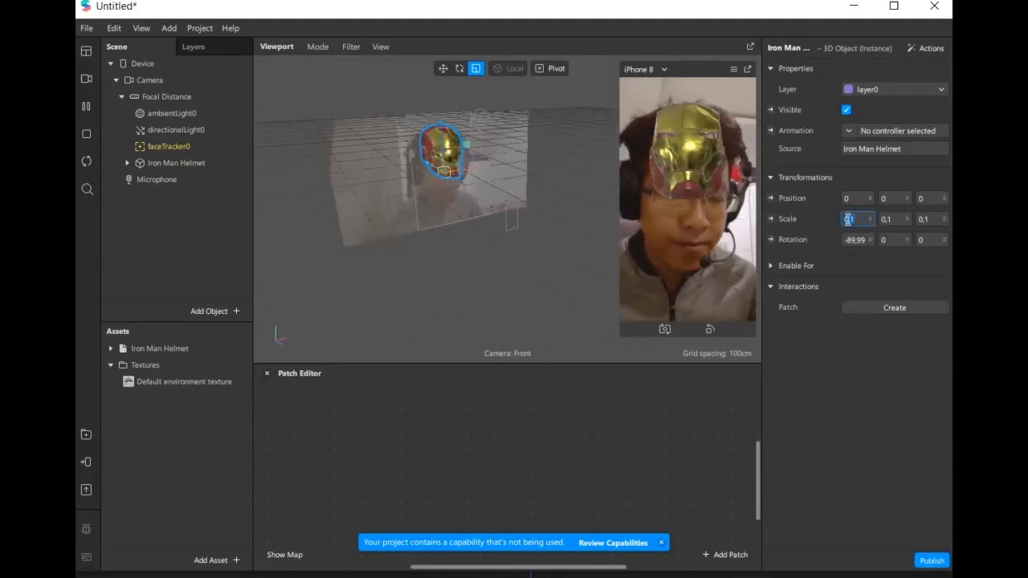
{"action": "type", "text": "0,2"}
{"action": "key", "text": "Tab"}
{"action": "type", "text": "0,2"}
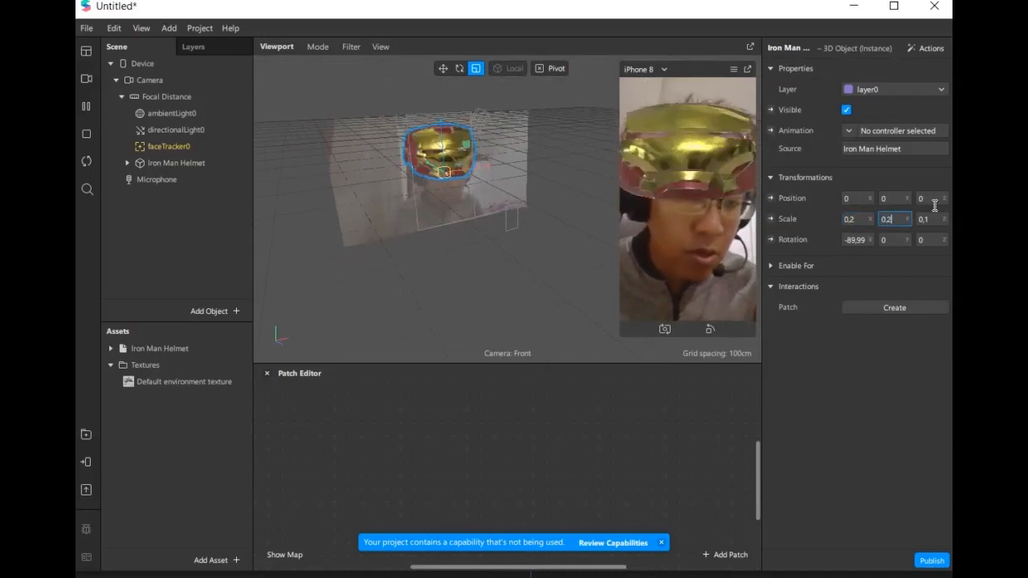
{"action": "key", "text": "Tab"}
{"action": "type", "text": "0,2"}
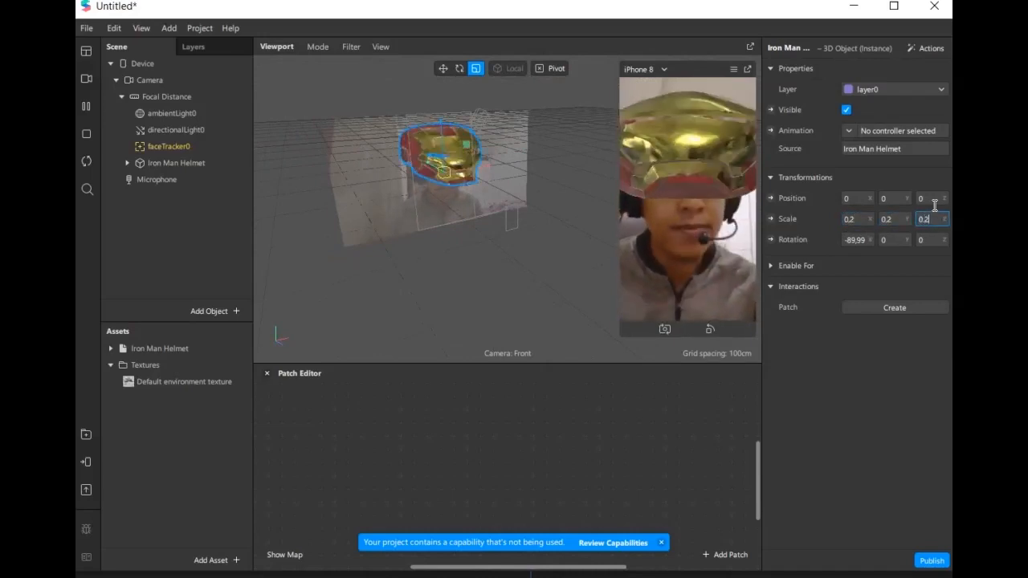
{"action": "key", "text": "Return"}
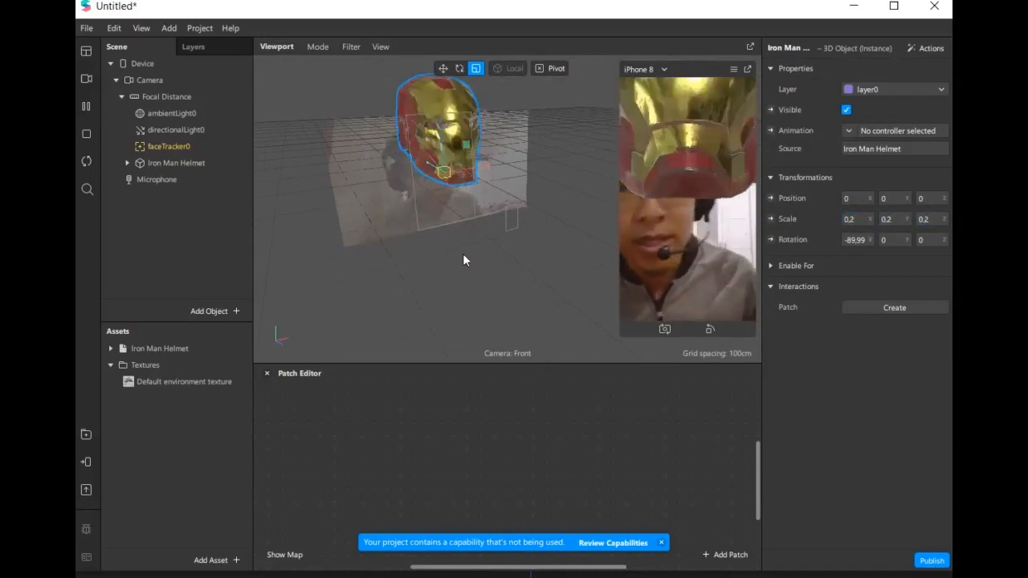
Step: Examine the helmet's size and placement against the camera image, and compare the helmet and face tracker entries in the scene
{"action": "scroll", "coordinate": [464, 288], "scroll_direction": "down", "scroll_amount": 2}
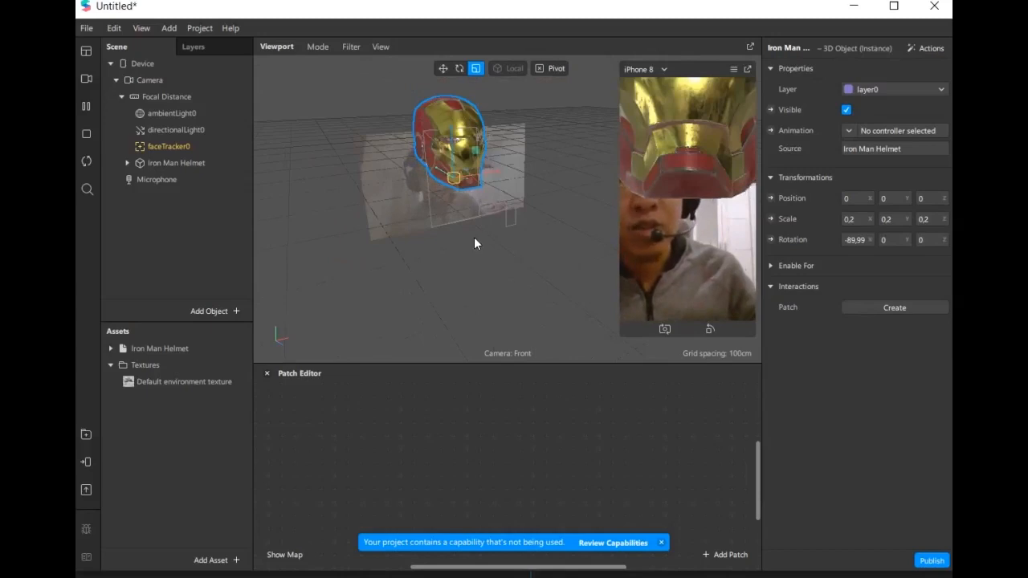
{"action": "scroll", "coordinate": [443, 291], "scroll_direction": "down", "scroll_amount": 2}
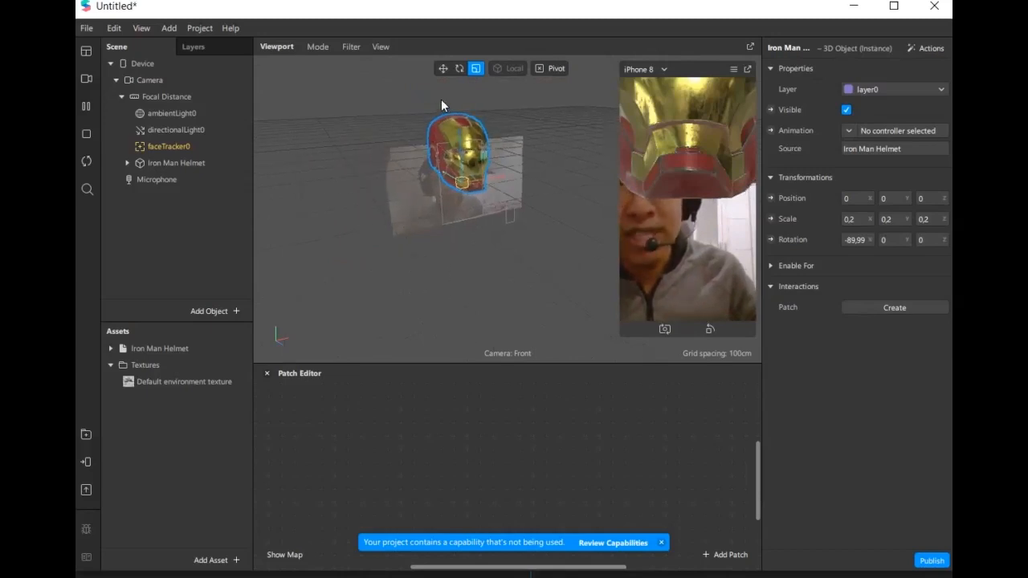
{"action": "scroll", "coordinate": [441, 104], "scroll_direction": "up", "scroll_amount": 5}
{"action": "scroll", "coordinate": [423, 231], "scroll_direction": "down", "scroll_amount": 3}
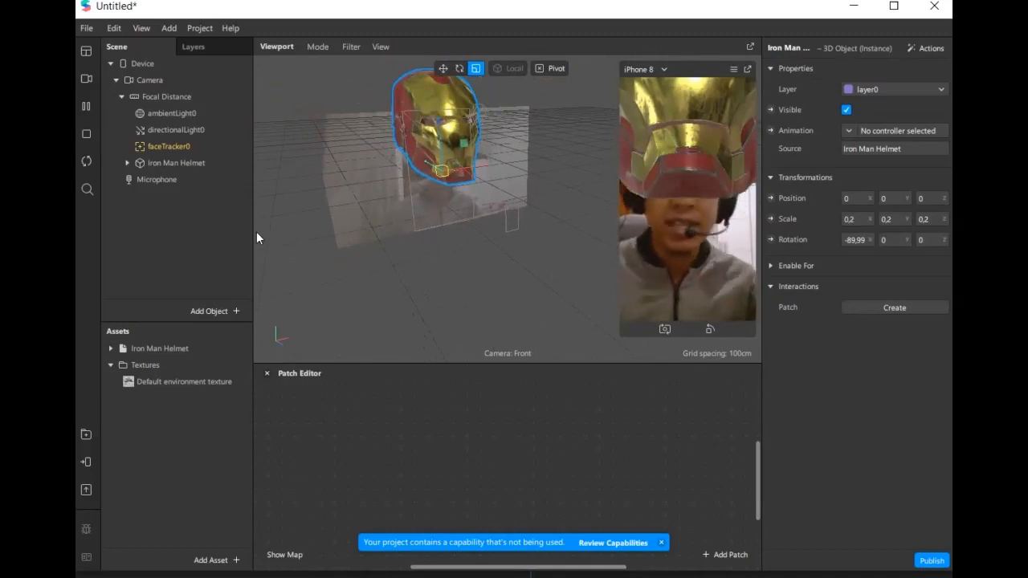
{"action": "left_click", "coordinate": [181, 167]}
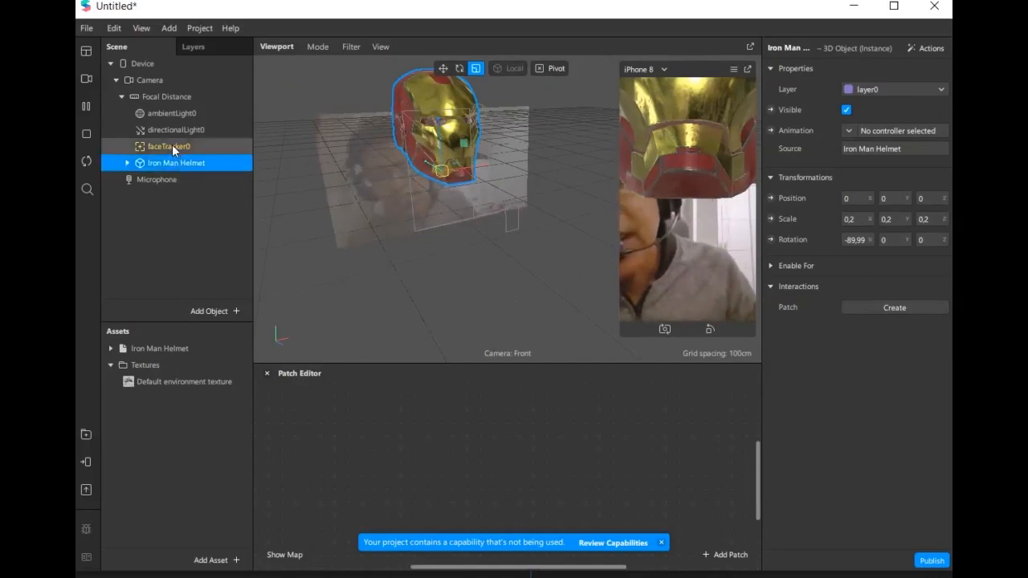
{"action": "left_click", "coordinate": [173, 147]}
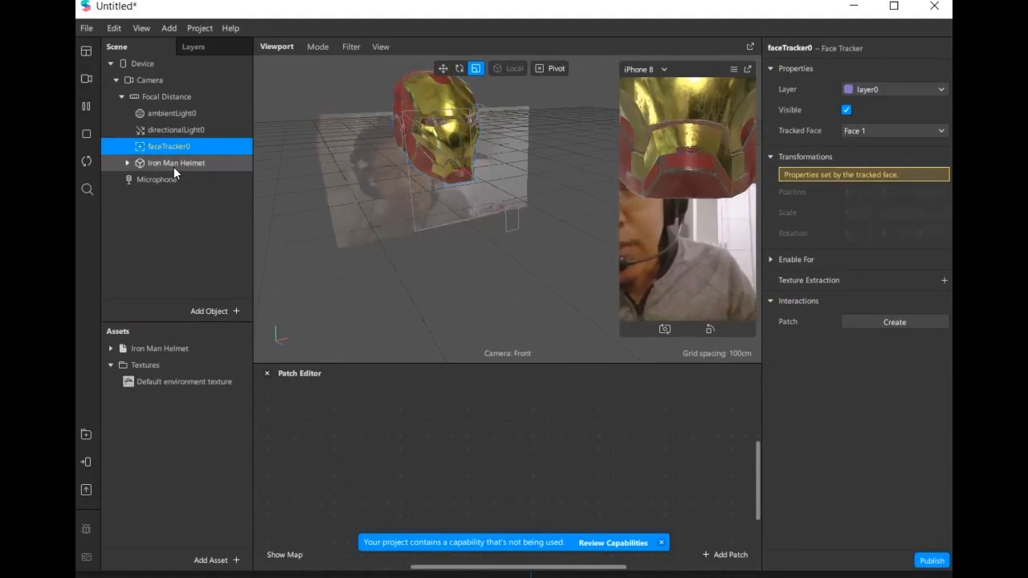
{"action": "left_click", "coordinate": [174, 166]}
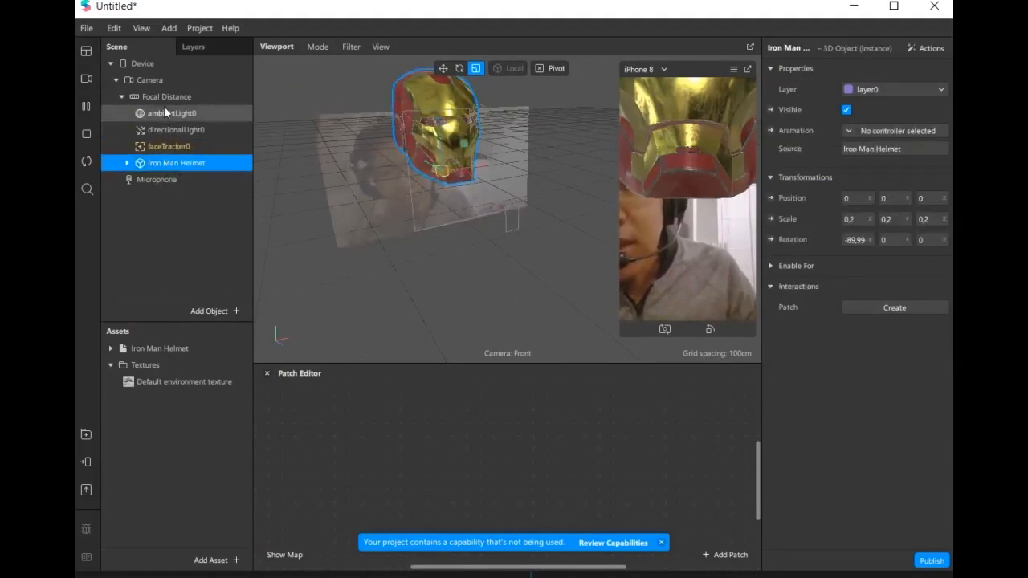
{"action": "middle_click_drag", "start_coordinate": [427, 228], "coordinate": [476, 229]}
{"action": "scroll", "coordinate": [478, 230], "scroll_direction": "up", "scroll_amount": 2}
{"action": "scroll", "coordinate": [476, 234], "scroll_direction": "down", "scroll_amount": 3}
{"action": "middle_click_drag", "start_coordinate": [406, 209], "coordinate": [467, 204]}
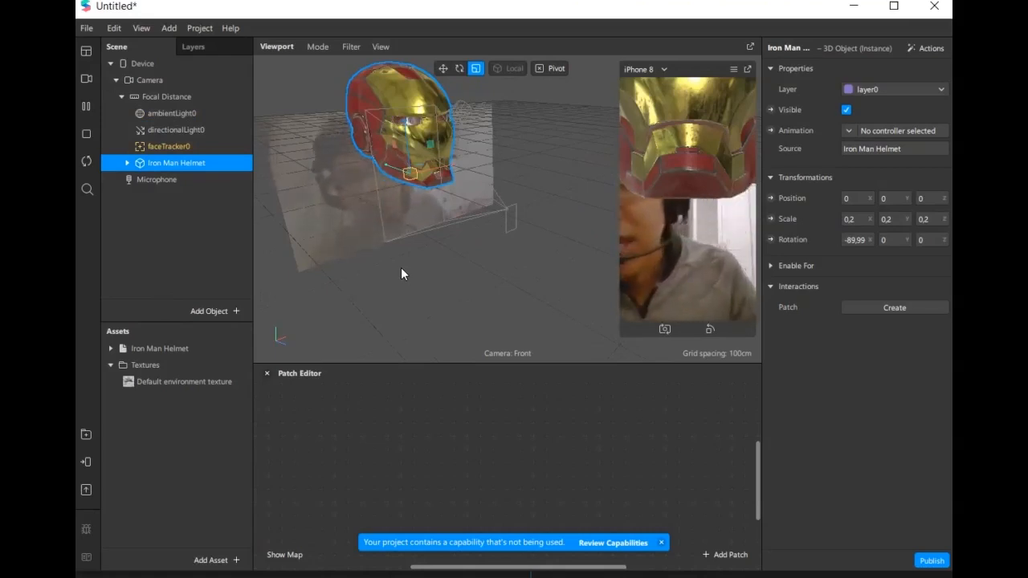
{"action": "left_click", "coordinate": [171, 152]}
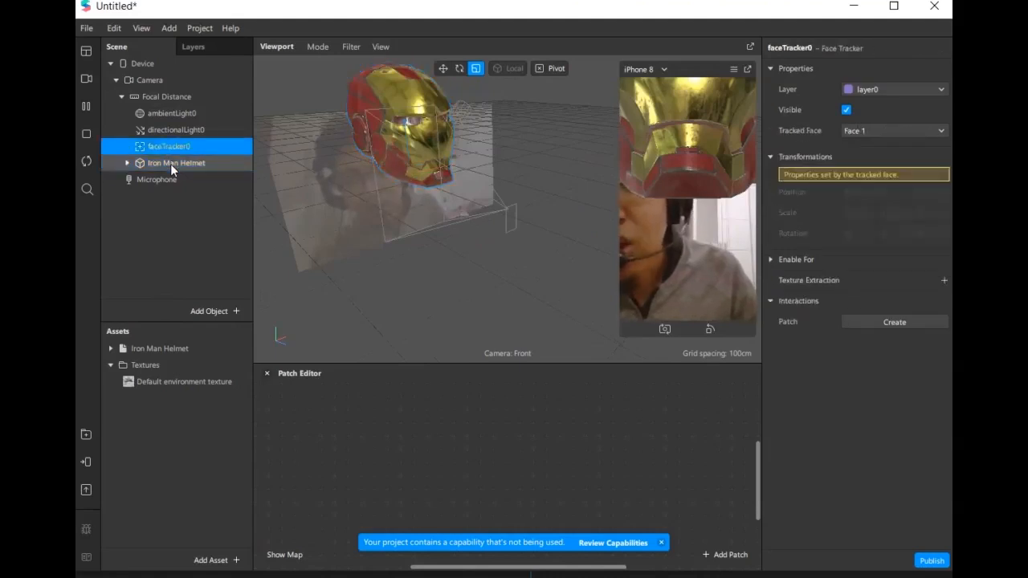
Step: Make the Iron Man Helmet a child of faceTracker0 in the scene hierarchy and keep the helmet selected
{"action": "left_click", "coordinate": [171, 163]}
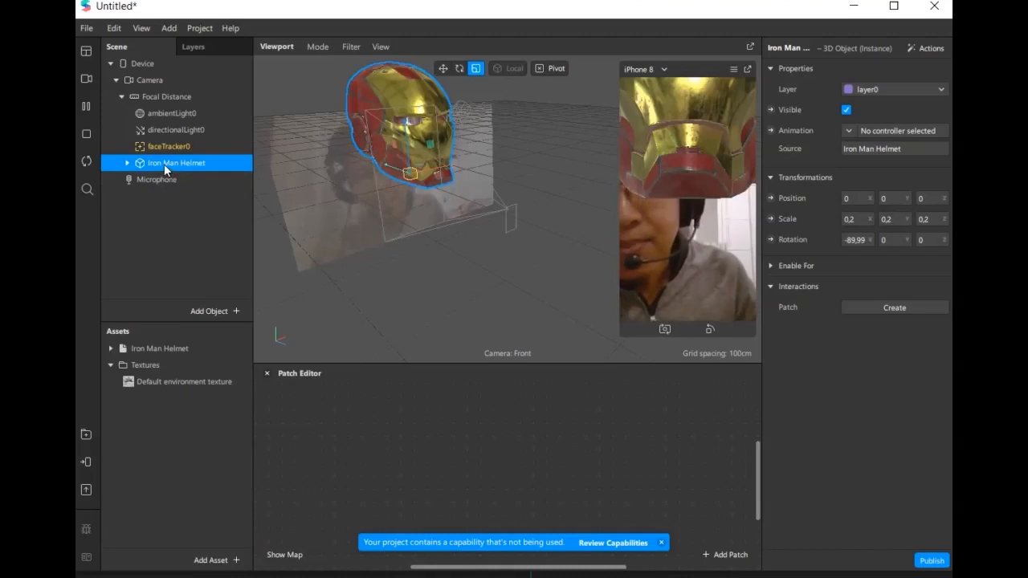
{"action": "left_click_drag", "start_coordinate": [156, 165], "coordinate": [168, 145]}
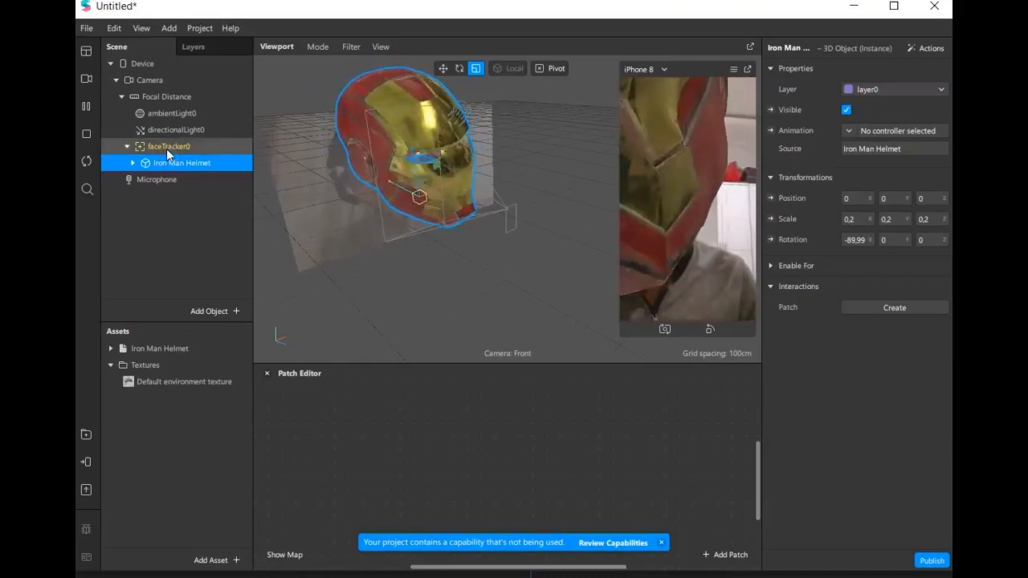
{"action": "left_click", "coordinate": [166, 149]}
{"action": "left_click", "coordinate": [176, 166]}
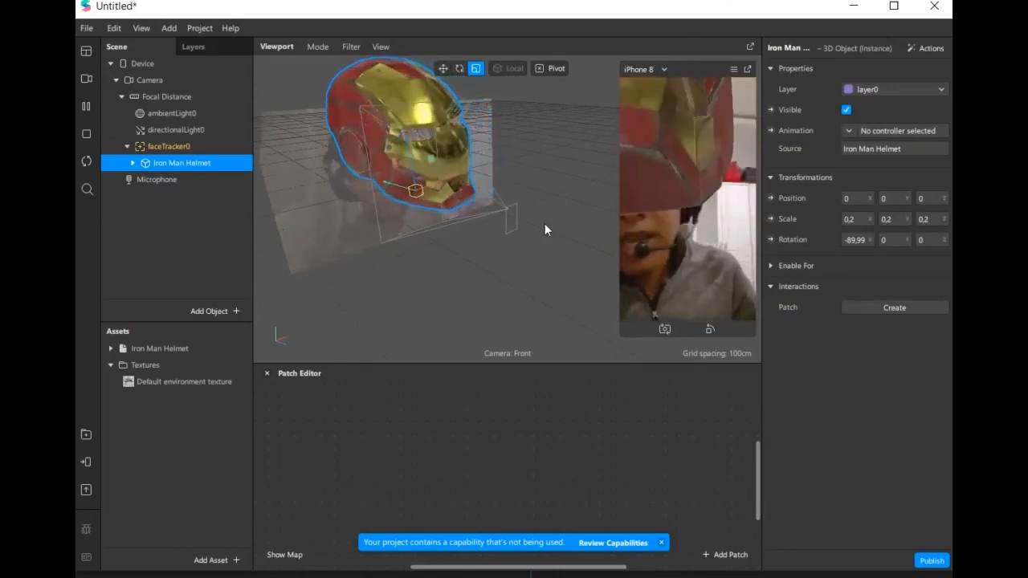
Step: Move the Iron Man Helmet back and down over the face, to about -0.124 in Y and -0.091 in Z
{"action": "scroll", "coordinate": [519, 260], "scroll_direction": "down", "scroll_amount": 4}
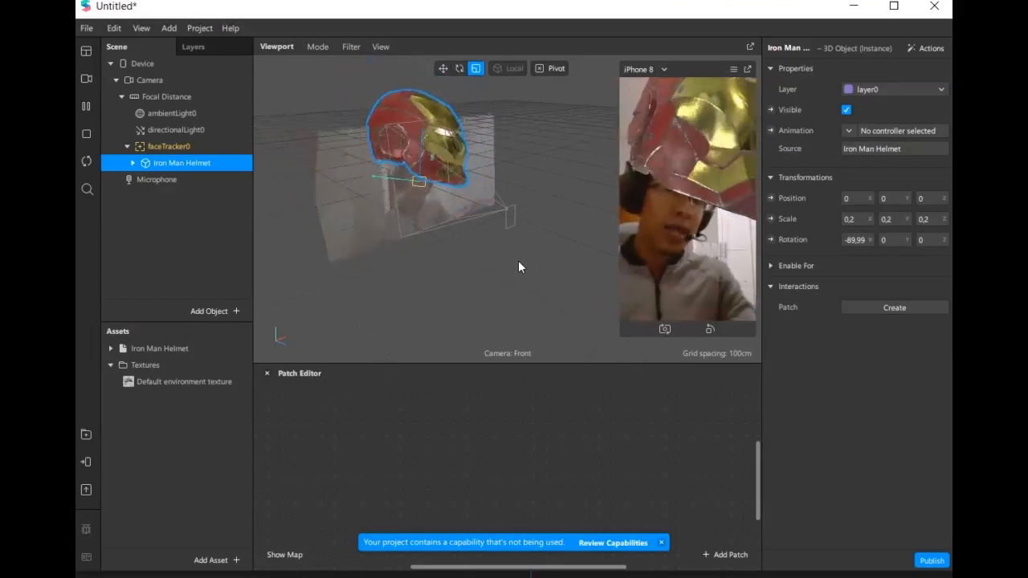
{"action": "middle_click_drag", "start_coordinate": [423, 165], "coordinate": [529, 252]}
{"action": "middle_click_drag", "start_coordinate": [516, 183], "coordinate": [533, 230]}
{"action": "scroll", "coordinate": [563, 143], "scroll_direction": "up", "scroll_amount": 5}
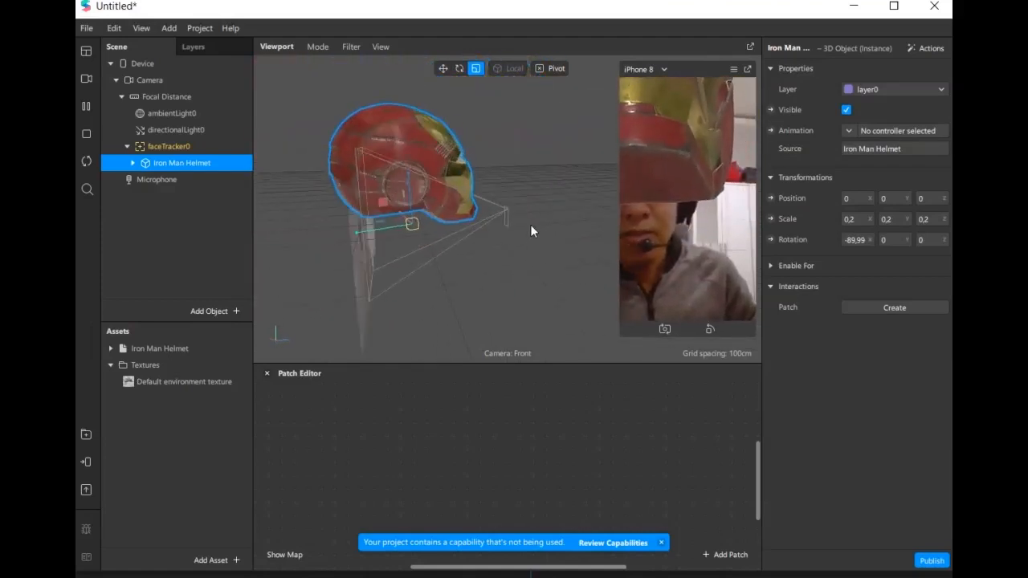
{"action": "left_click", "coordinate": [442, 68]}
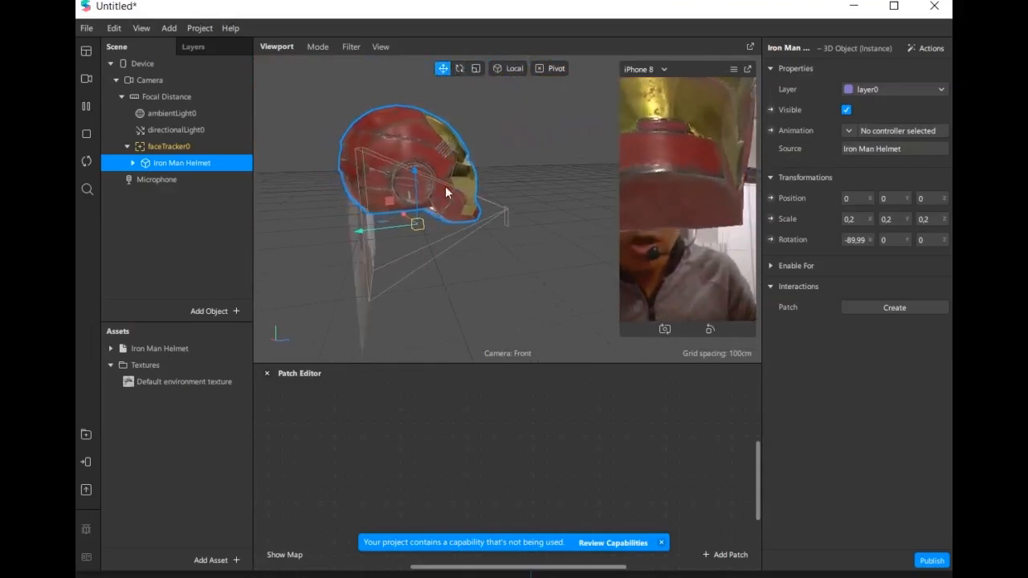
{"action": "left_click_drag", "start_coordinate": [404, 223], "coordinate": [378, 222]}
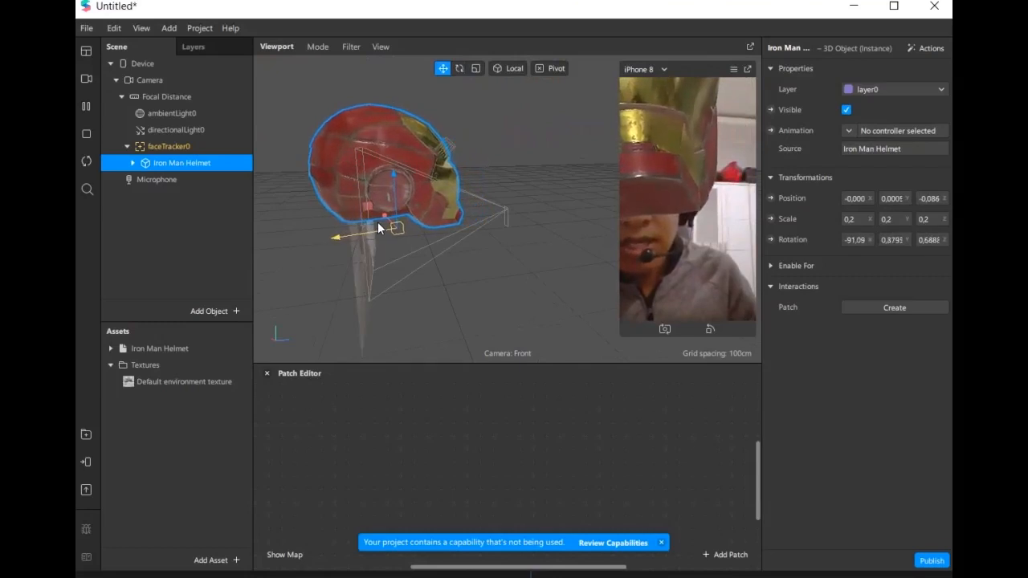
{"action": "left_click_drag", "start_coordinate": [395, 175], "coordinate": [397, 237]}
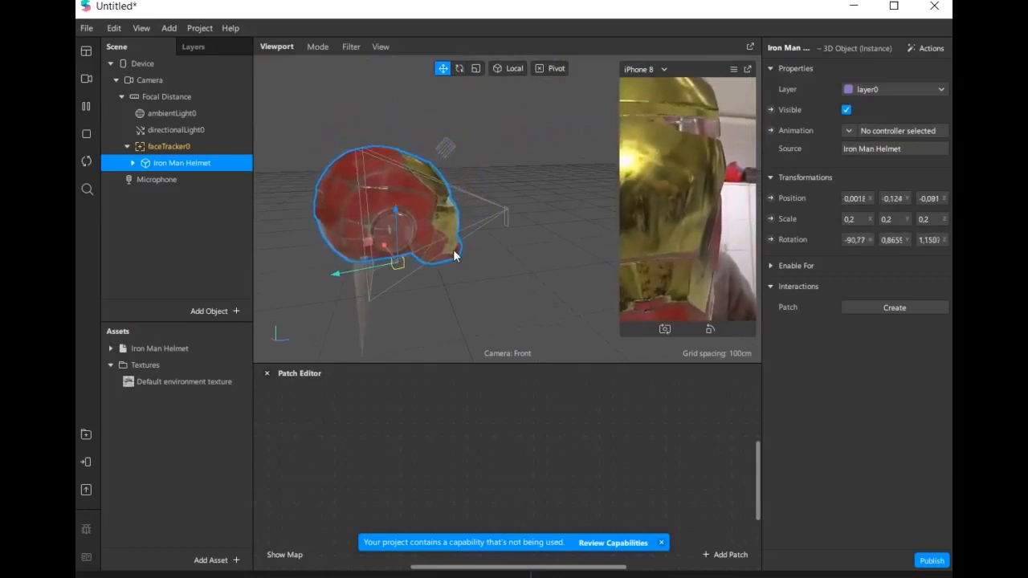
Step: Shrink the Iron Man Helmet separately along each axis to a scale of about 0.145, 0.126 and 0.154 in X, Y and Z
{"action": "right_click_drag", "start_coordinate": [534, 263], "coordinate": [657, 289]}
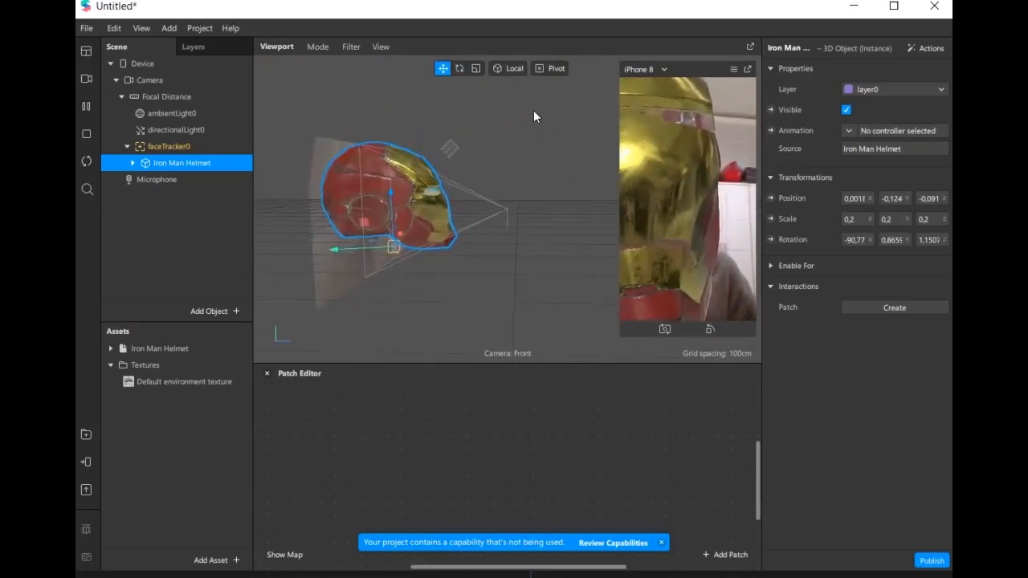
{"action": "left_click", "coordinate": [476, 68]}
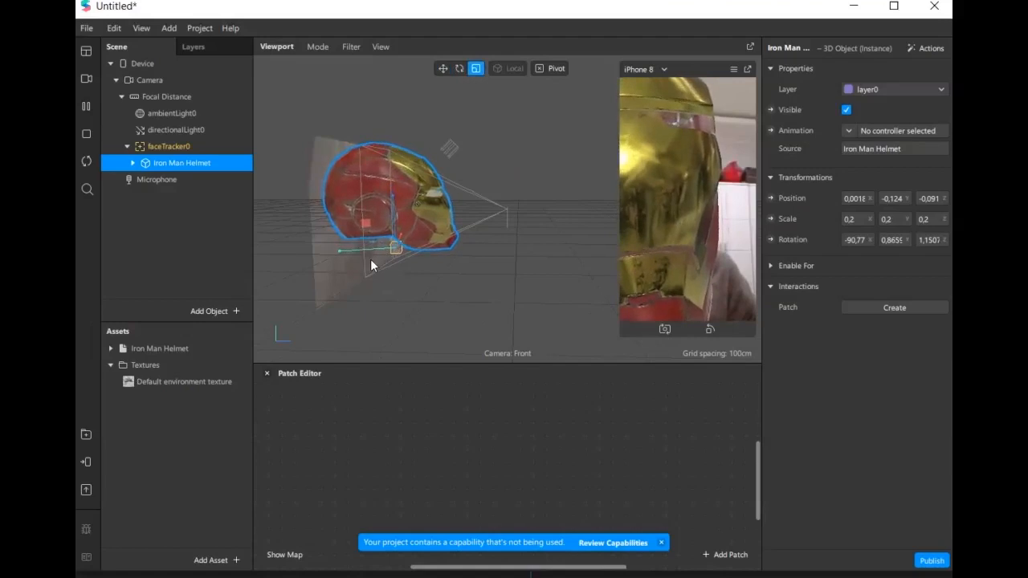
{"action": "left_click_drag", "start_coordinate": [348, 252], "coordinate": [366, 254]}
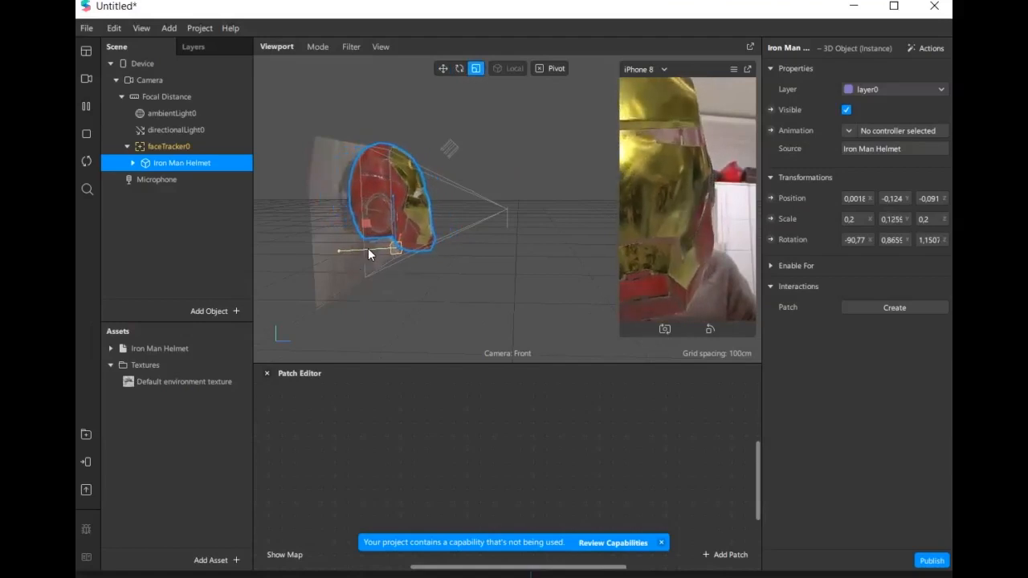
{"action": "left_click_drag", "start_coordinate": [395, 214], "coordinate": [406, 222]}
{"action": "left_click_drag", "start_coordinate": [467, 258], "coordinate": [482, 229]}
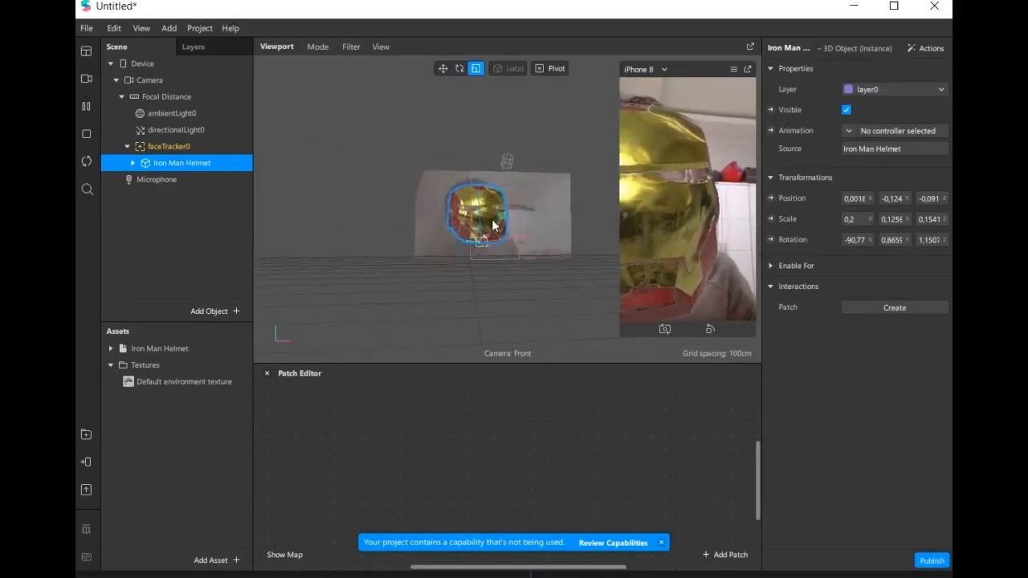
{"action": "scroll", "coordinate": [483, 235], "scroll_direction": "up", "scroll_amount": 5}
{"action": "left_click_drag", "start_coordinate": [490, 272], "coordinate": [481, 277]}
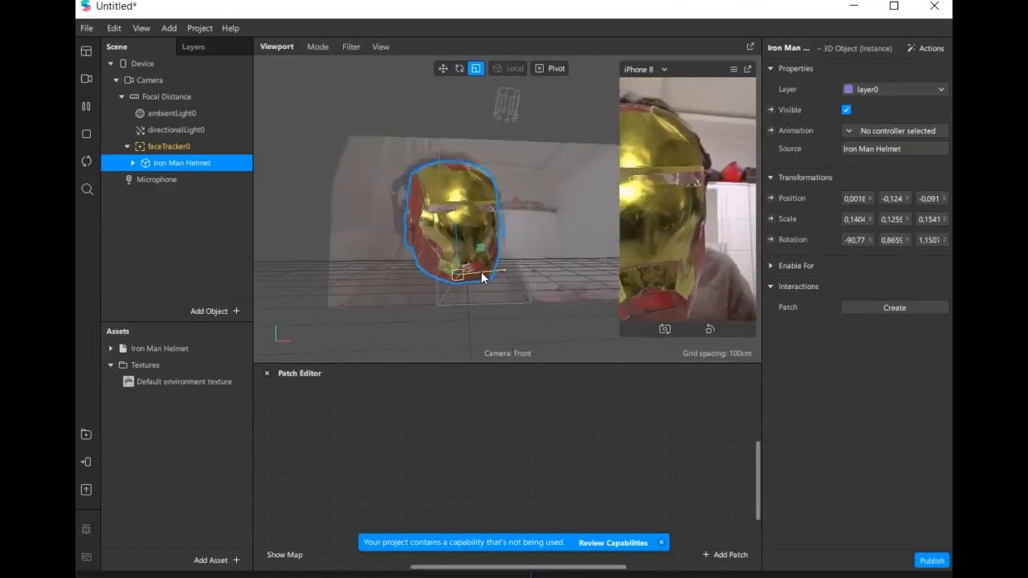
{"action": "left_click_drag", "start_coordinate": [539, 298], "coordinate": [503, 294]}
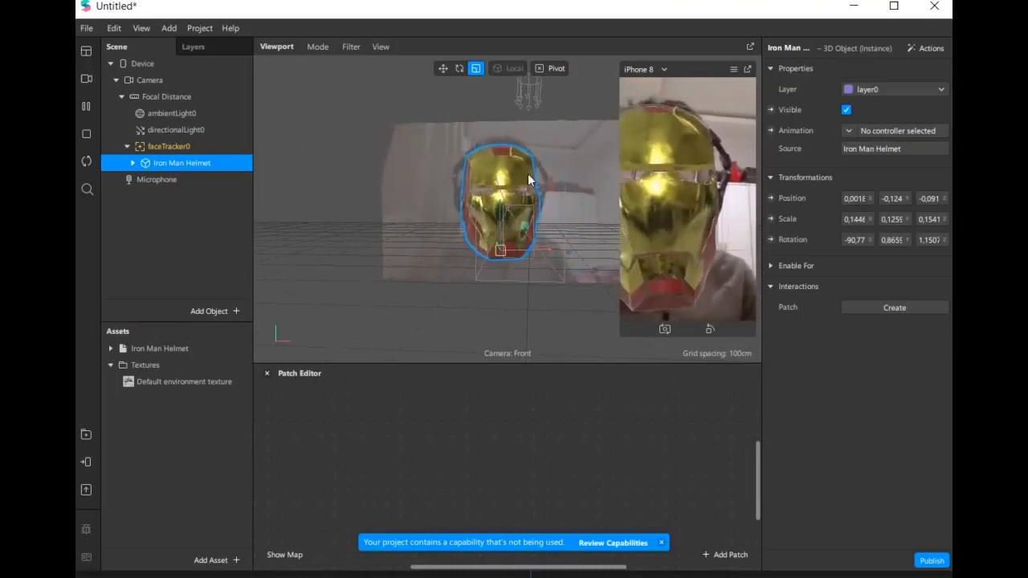
Step: Rotate the Iron Man Helmet to align with the face, to about -77.25, -3.49 and 1.21 degrees in X, Y and Z
{"action": "left_click", "coordinate": [459, 69]}
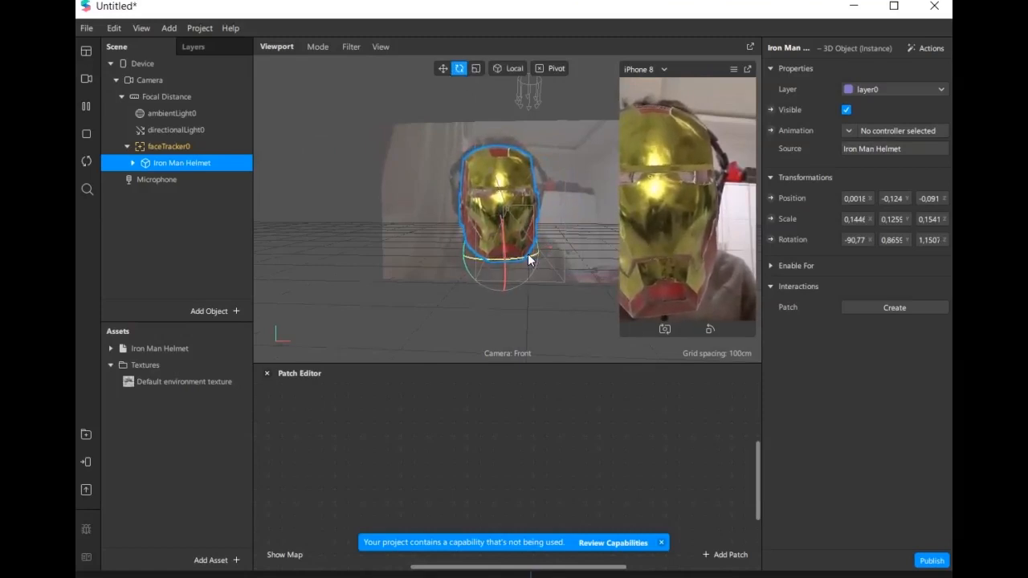
{"action": "left_click_drag", "start_coordinate": [528, 253], "coordinate": [518, 254]}
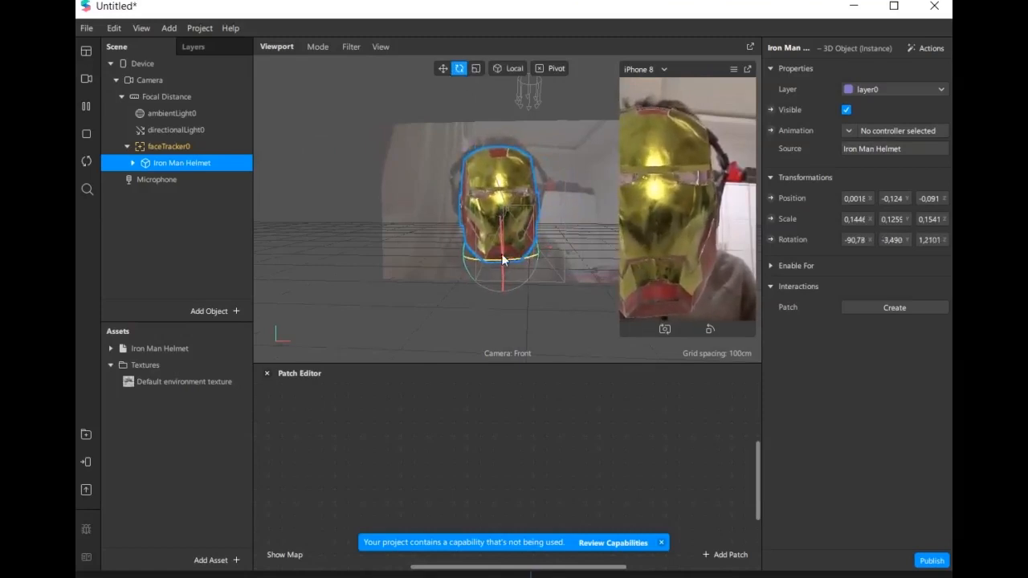
{"action": "mouse_move", "coordinate": [381, 241]}
{"action": "middle_mouse_down"}
{"action": "mouse_move", "coordinate": [618, 233]}
{"action": "mouse_move", "coordinate": [393, 243]}
{"action": "mouse_move", "coordinate": [382, 312]}
{"action": "mouse_move", "coordinate": [470, 314]}
{"action": "mouse_move", "coordinate": [523, 232]}
{"action": "mouse_move", "coordinate": [361, 300]}
{"action": "mouse_move", "coordinate": [410, 308]}
{"action": "mouse_move", "coordinate": [420, 232]}
{"action": "mouse_move", "coordinate": [395, 243]}
{"action": "middle_mouse_up"}
{"action": "left_click_drag", "start_coordinate": [396, 245], "coordinate": [400, 241]}
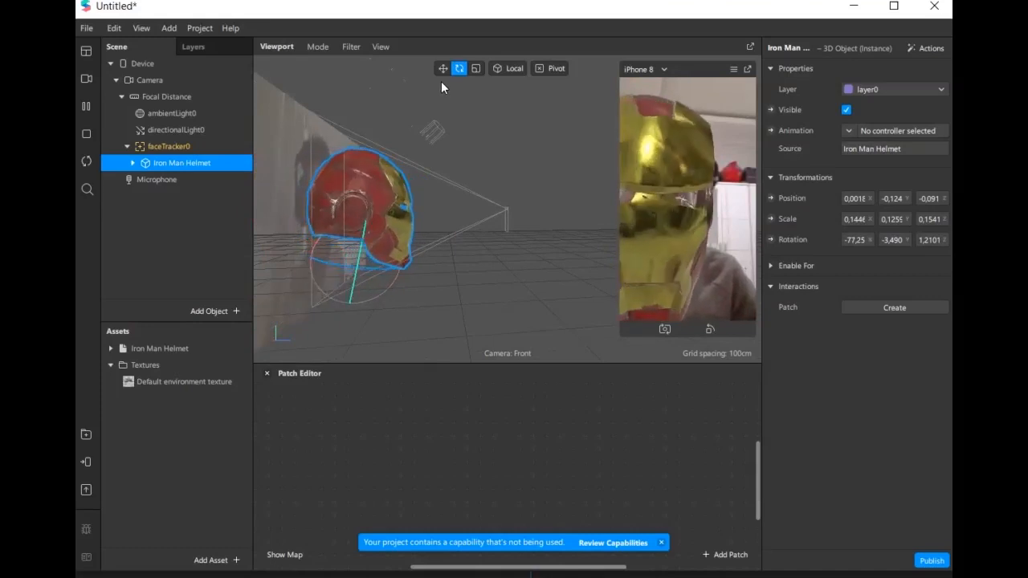
Step: Reposition the Iron Man Helmet up and farther back on the head, to about -0.060 in Y and -0.149 in Z
{"action": "left_click", "coordinate": [443, 69]}
{"action": "left_click_drag", "start_coordinate": [366, 215], "coordinate": [369, 207]}
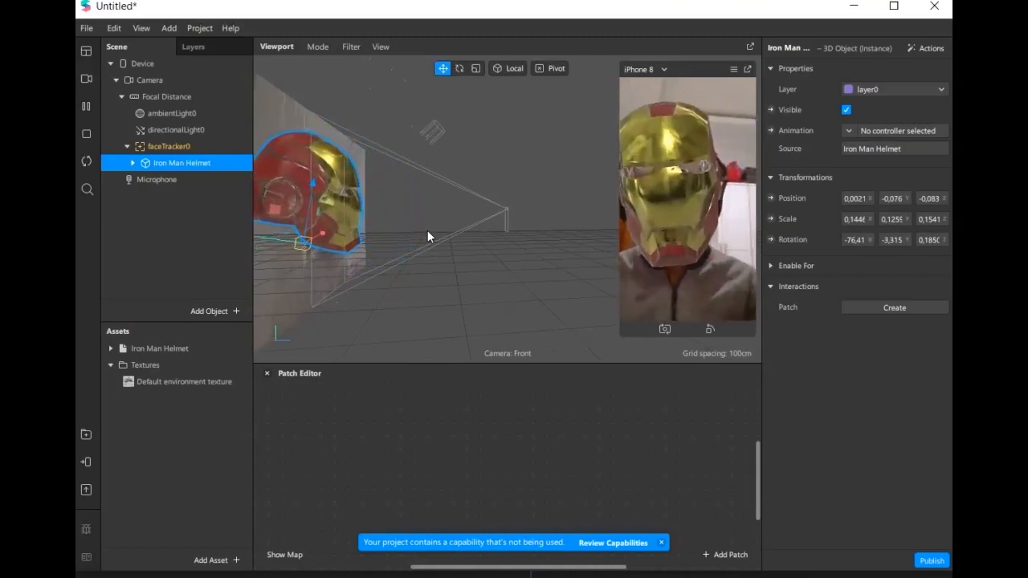
{"action": "scroll", "coordinate": [448, 205], "scroll_direction": "down", "scroll_amount": 3}
{"action": "left_click_drag", "start_coordinate": [448, 205], "coordinate": [503, 207]}
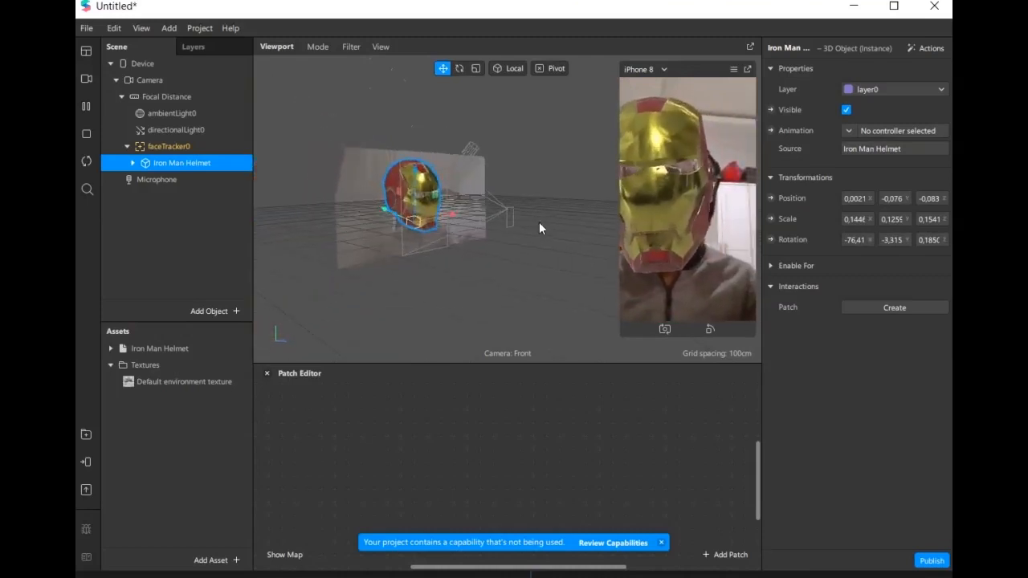
{"action": "scroll", "coordinate": [503, 208], "scroll_direction": "up", "scroll_amount": 3}
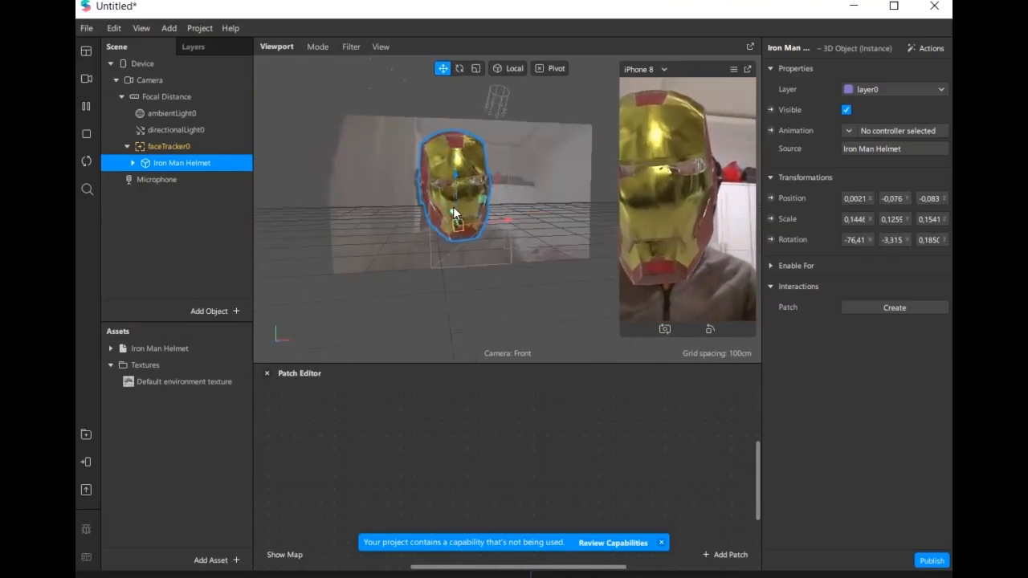
{"action": "scroll", "coordinate": [453, 206], "scroll_direction": "up", "scroll_amount": 2}
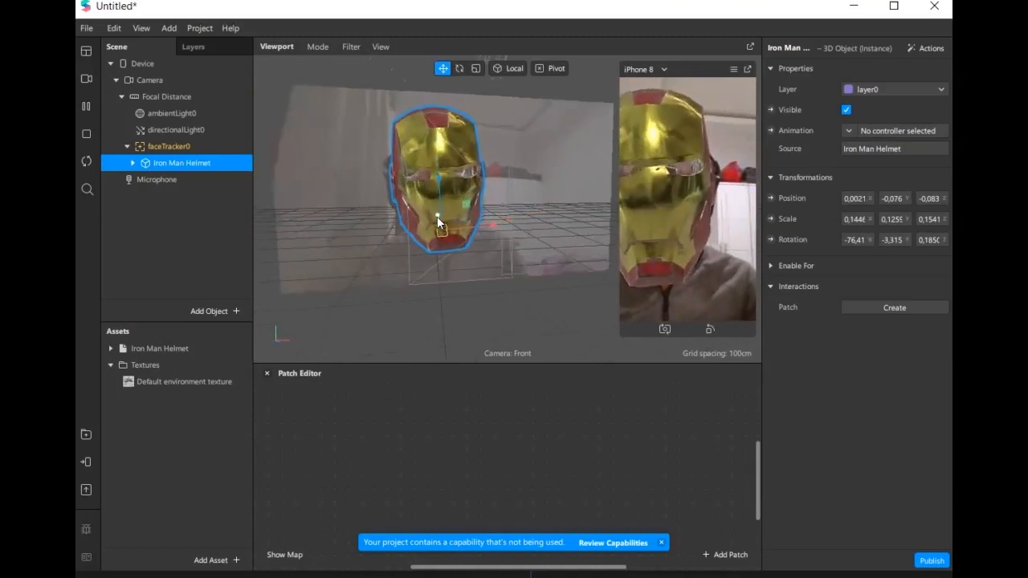
{"action": "left_click_drag", "start_coordinate": [437, 216], "coordinate": [402, 278]}
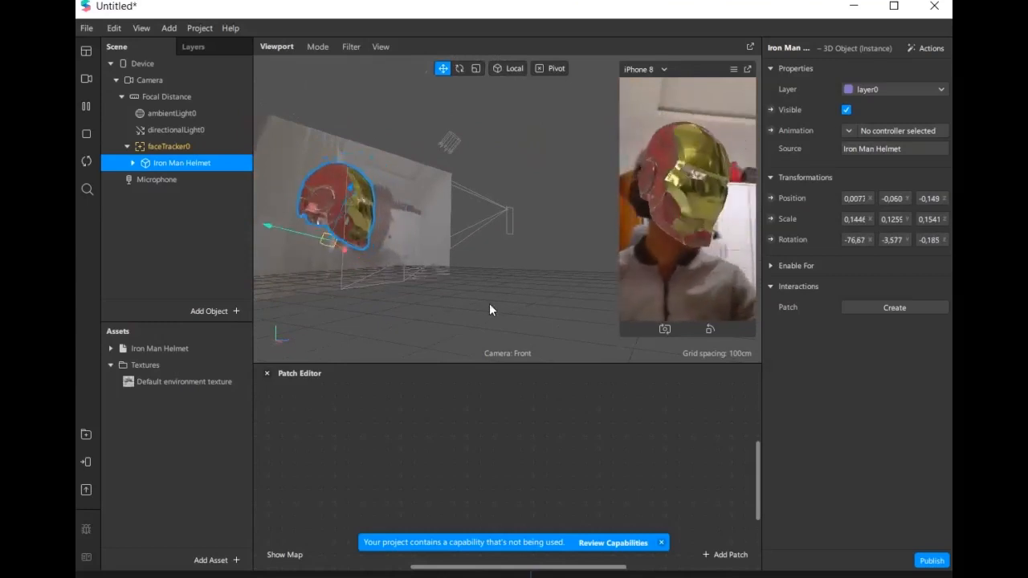
Step: Close the Patch Editor and enlarge the iPhone 8 preview to about twice its width
{"action": "left_click", "coordinate": [267, 373]}
{"action": "scroll", "coordinate": [562, 375], "scroll_direction": "up", "scroll_amount": 3}
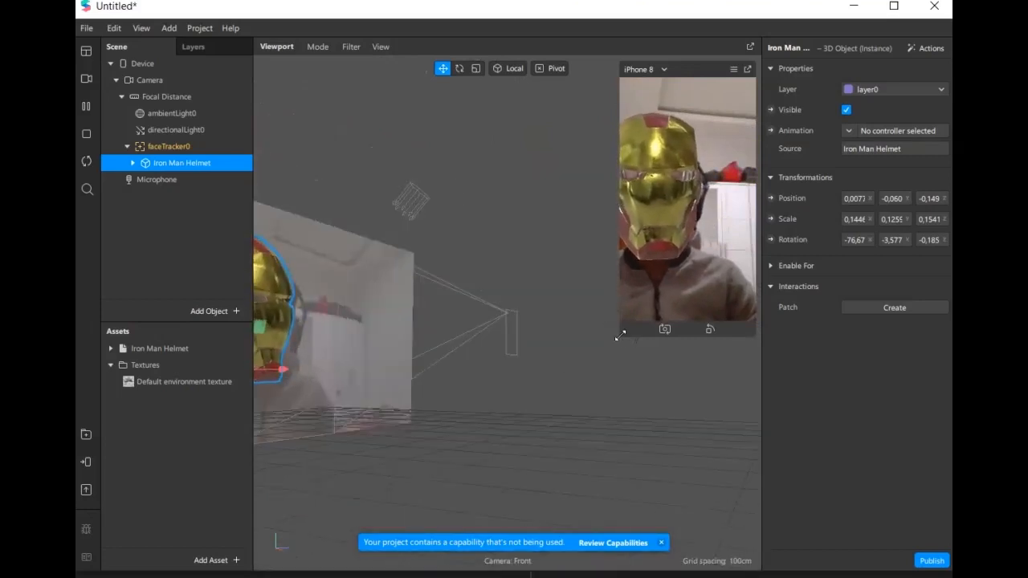
{"action": "left_click_drag", "start_coordinate": [618, 334], "coordinate": [512, 431]}
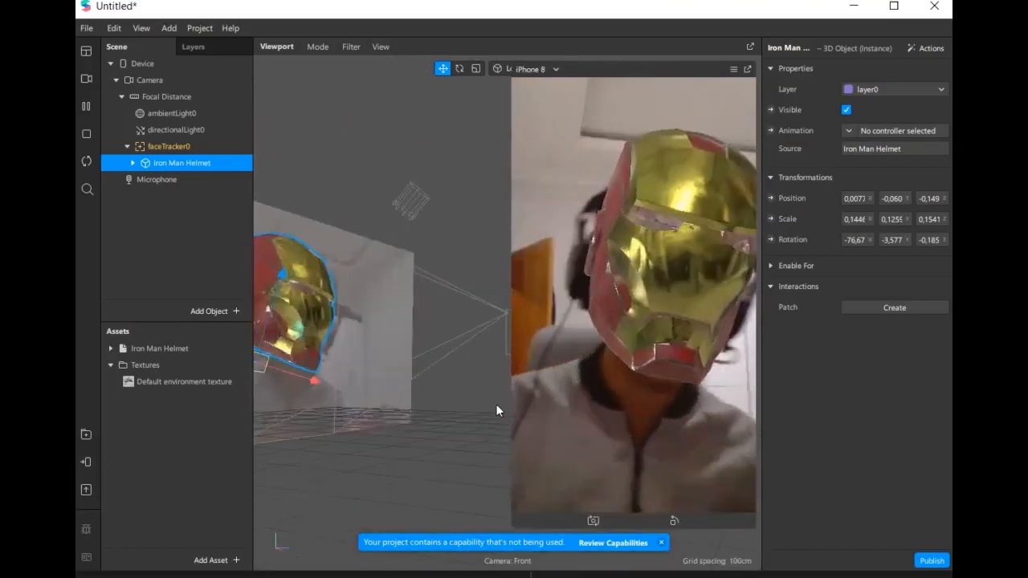